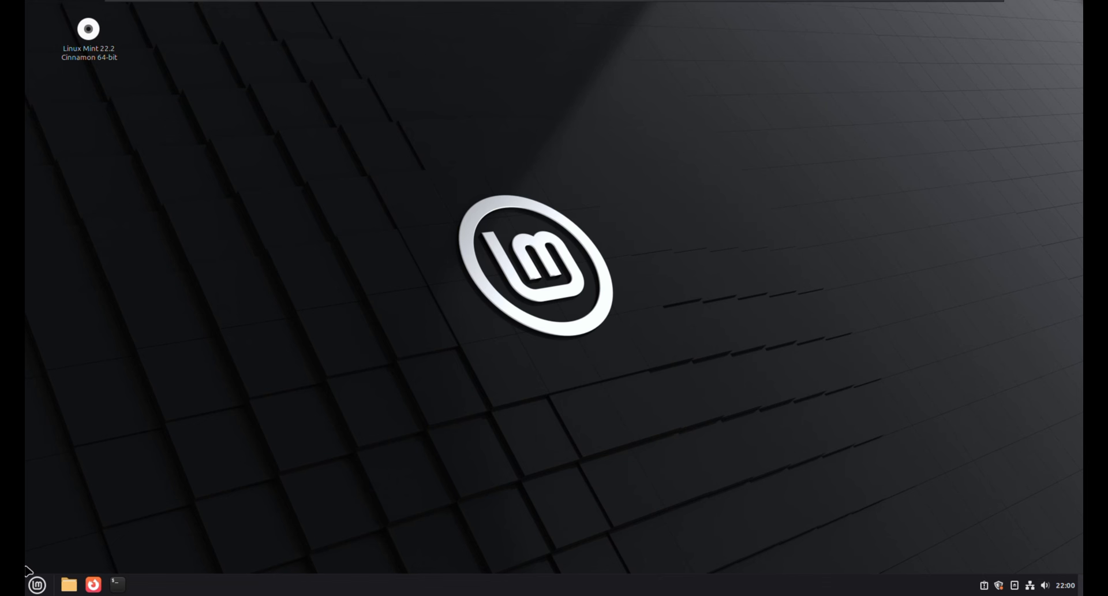
# - Launch a terminal, the home folder file manager and Firefox from the Mint menu and taskbar
pyautogui.click(29, 584)
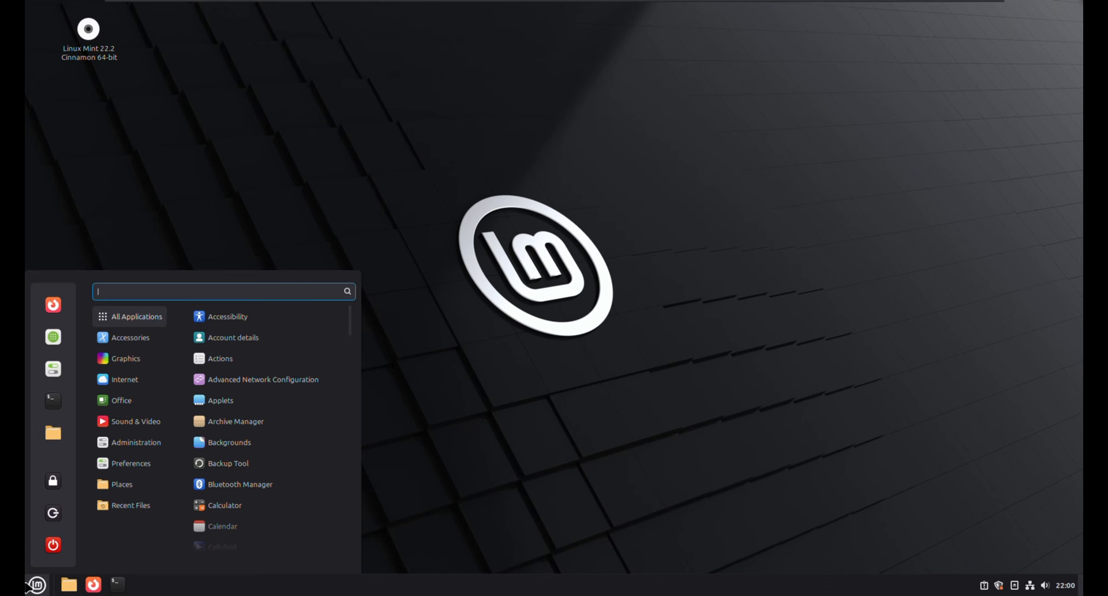
pyautogui.click(53, 401)
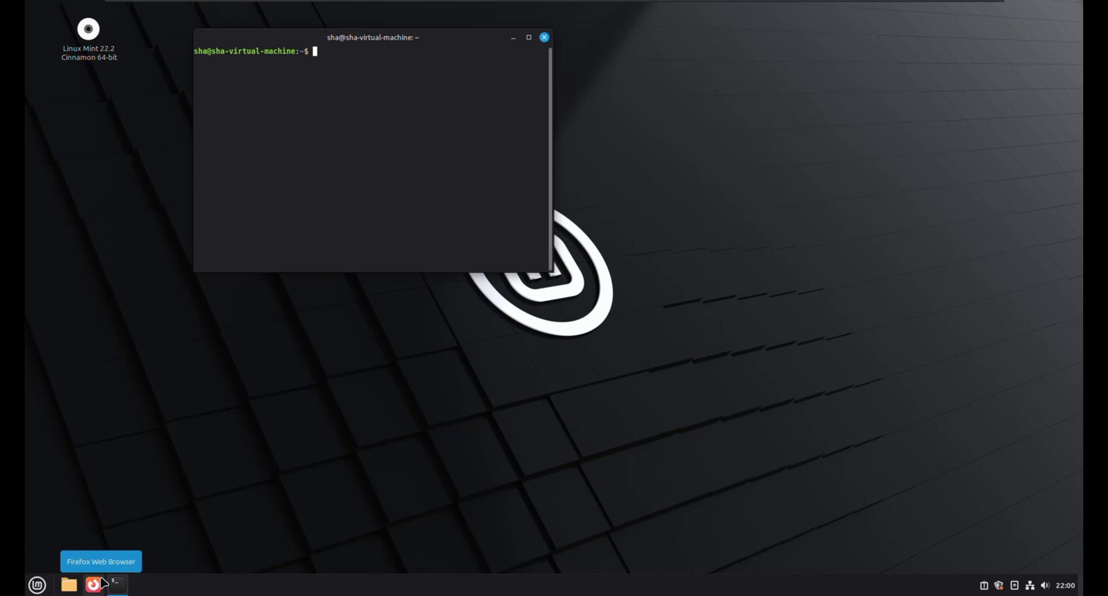
pyautogui.click(69, 584)
pyautogui.click(92, 584)
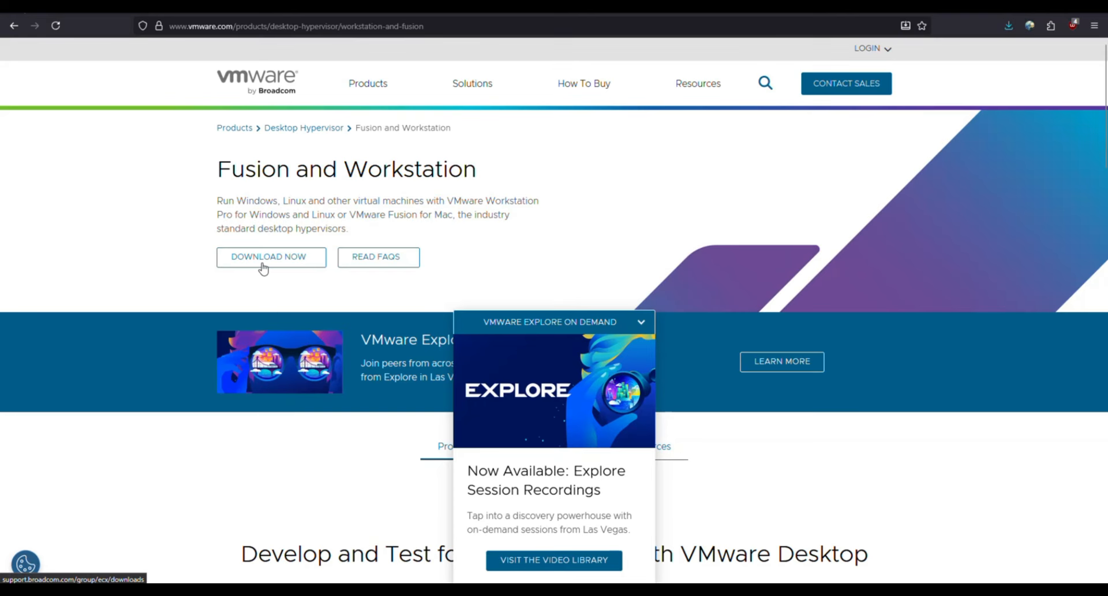
# - Follow VMware's Workstation Pro download link to the Broadcom login options, dismissing the password suggestion
pyautogui.click(263, 267)
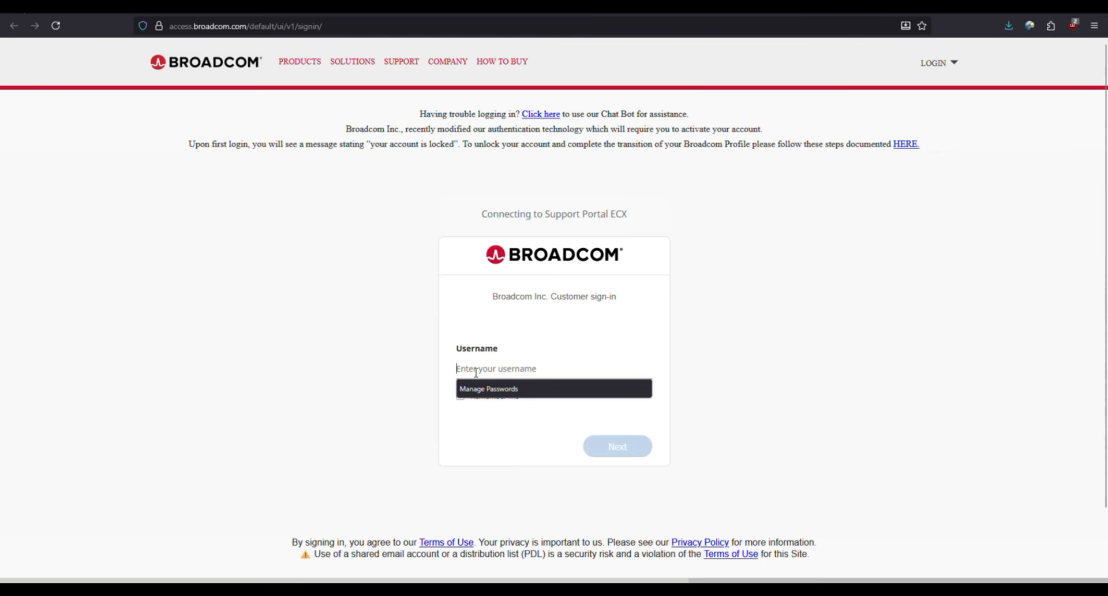
pyautogui.click(395, 379)
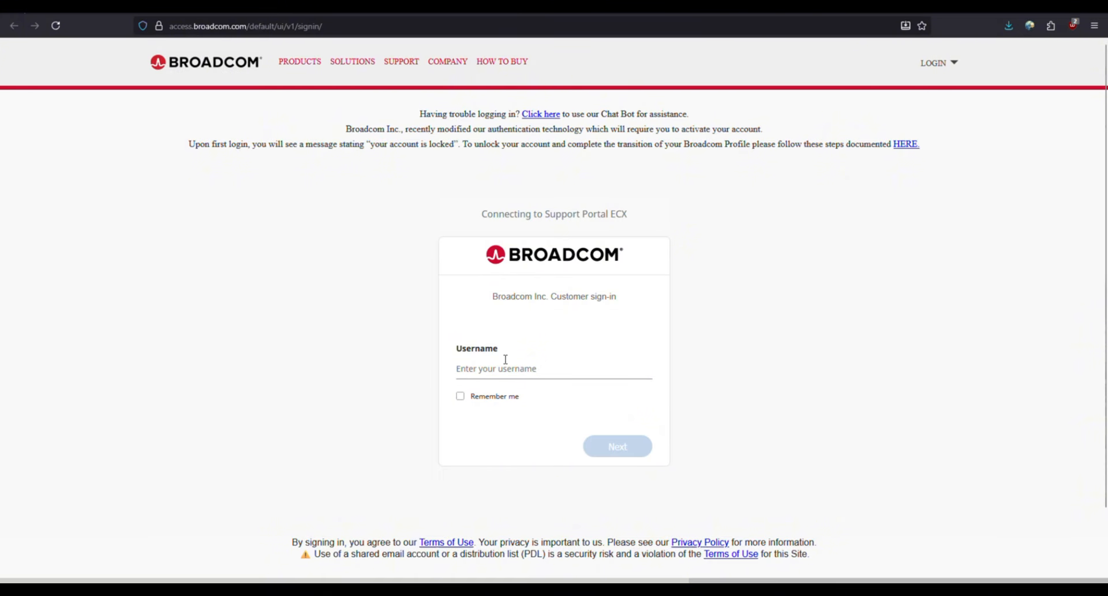
pyautogui.click(938, 63)
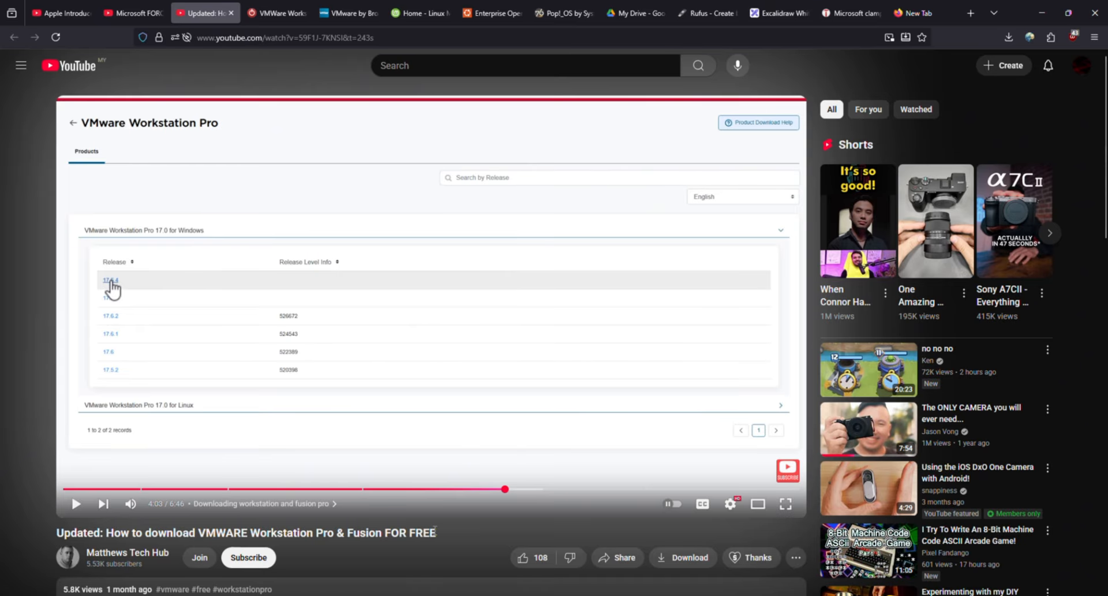
# - Glance at the YouTube download guide, then switch to the TechPowerUp VMware download page
pyautogui.moveTo(440, 534); pyautogui.dragTo(195, 531)
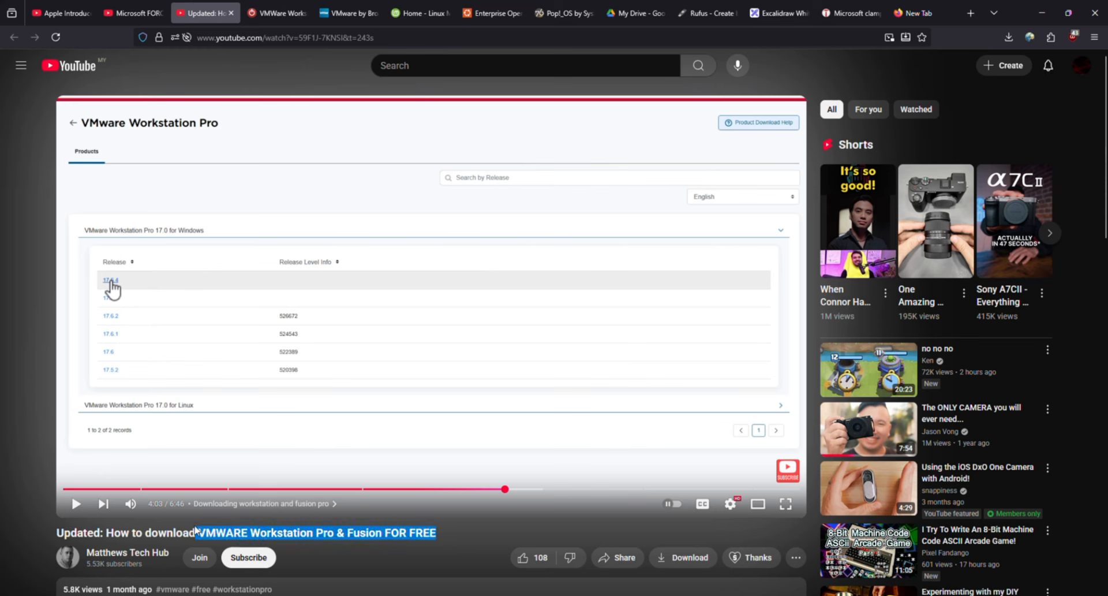
pyautogui.click(200, 530)
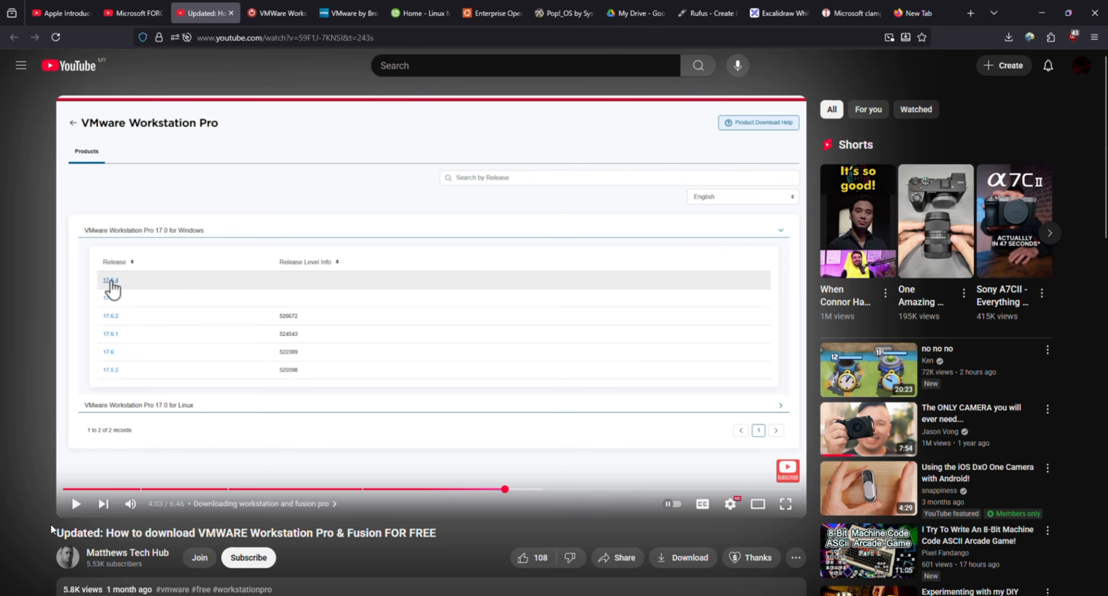
pyautogui.click(276, 13)
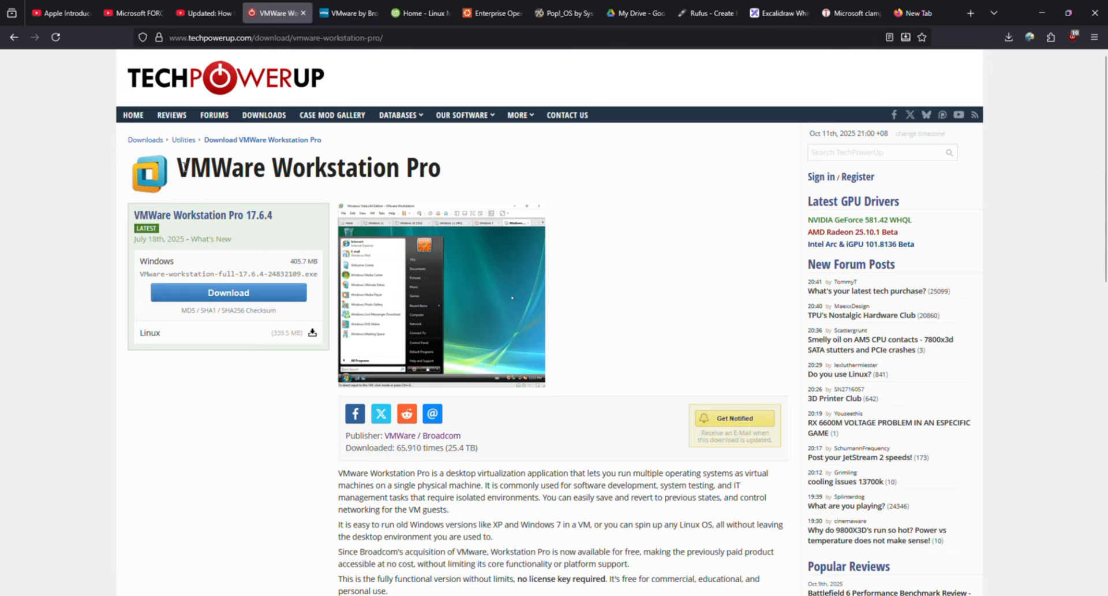
# - Download the VMware Workstation Pro 17.6.4 Windows installer from the TechPowerUp SG server
pyautogui.moveTo(178, 167); pyautogui.dragTo(468, 168)
pyautogui.click(468, 168)
pyautogui.click(229, 292)
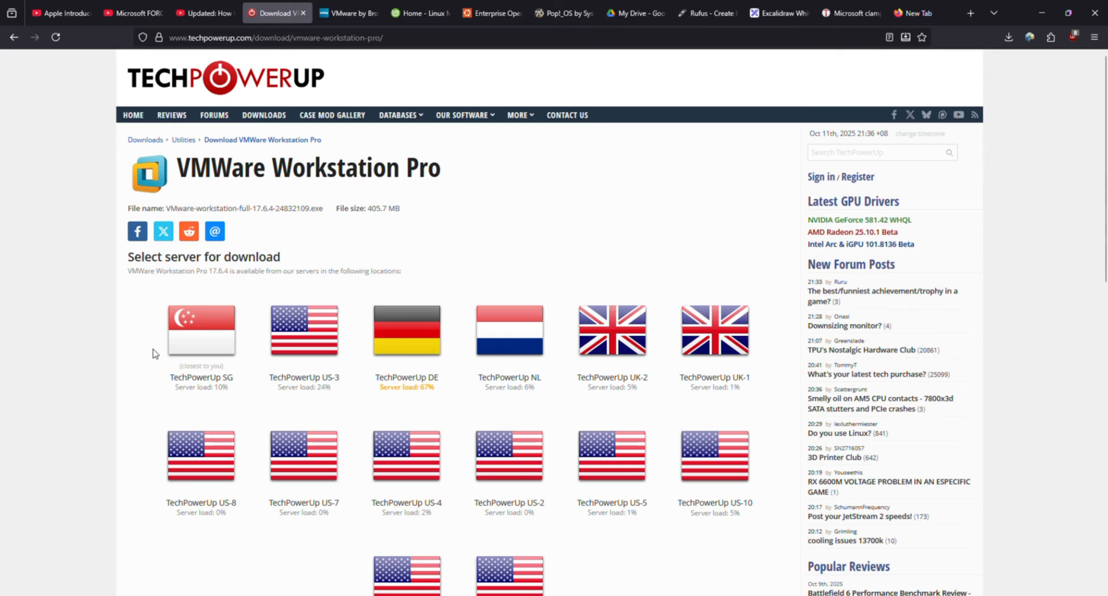
pyautogui.click(196, 343)
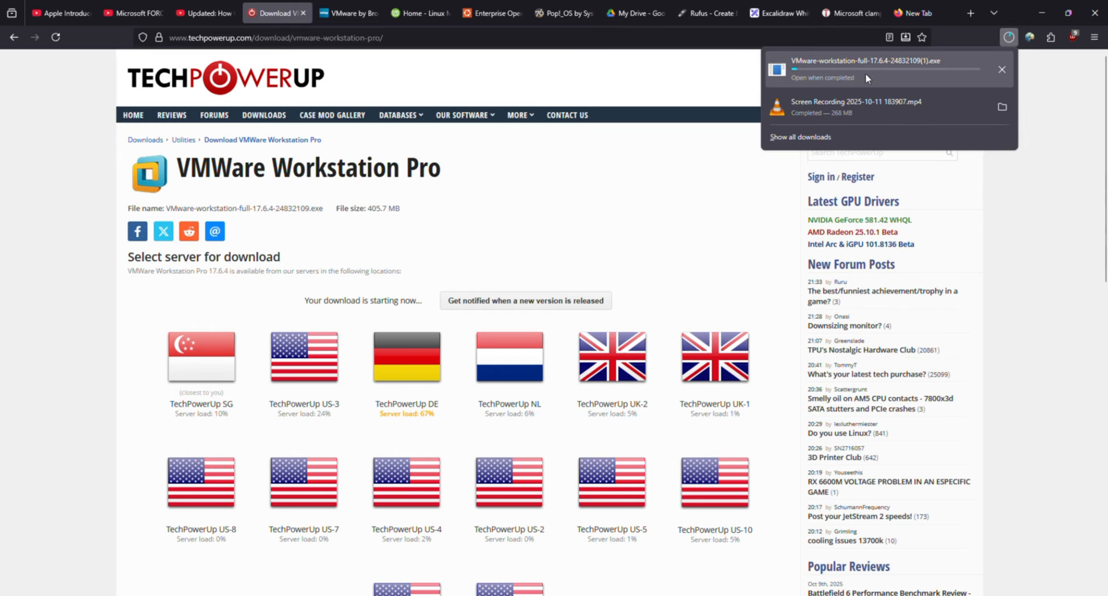
pyautogui.click(1015, 42)
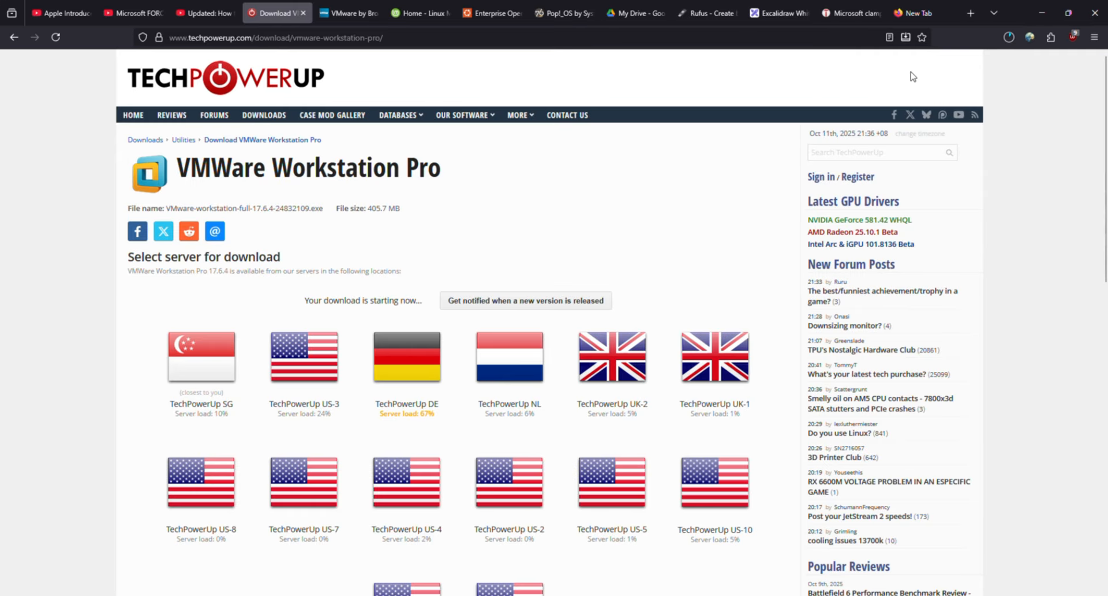
pyautogui.click(420, 12)
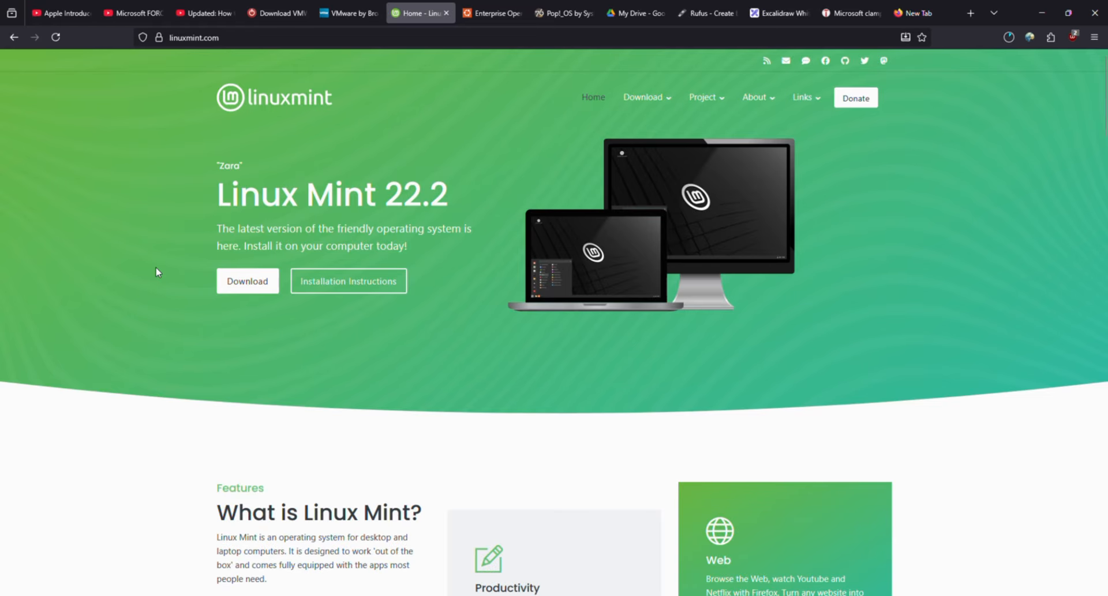
# - Go to the Linux Mint download page and choose the Cinnamon Edition
pyautogui.click(234, 276)
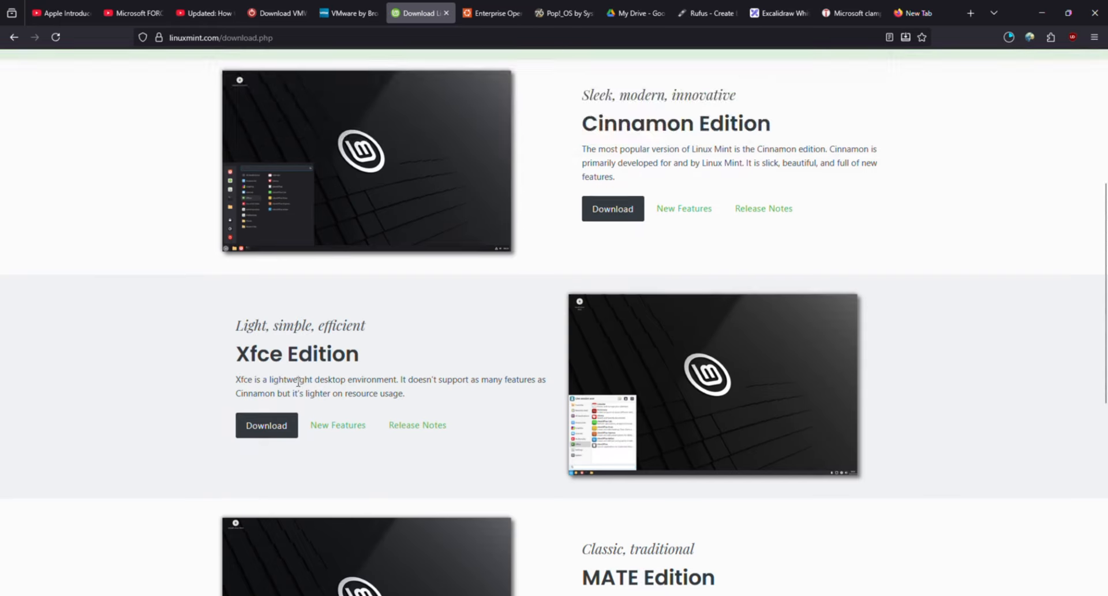
pyautogui.scroll(-5, 230, 318)
pyautogui.scroll(-2, 343, 438)
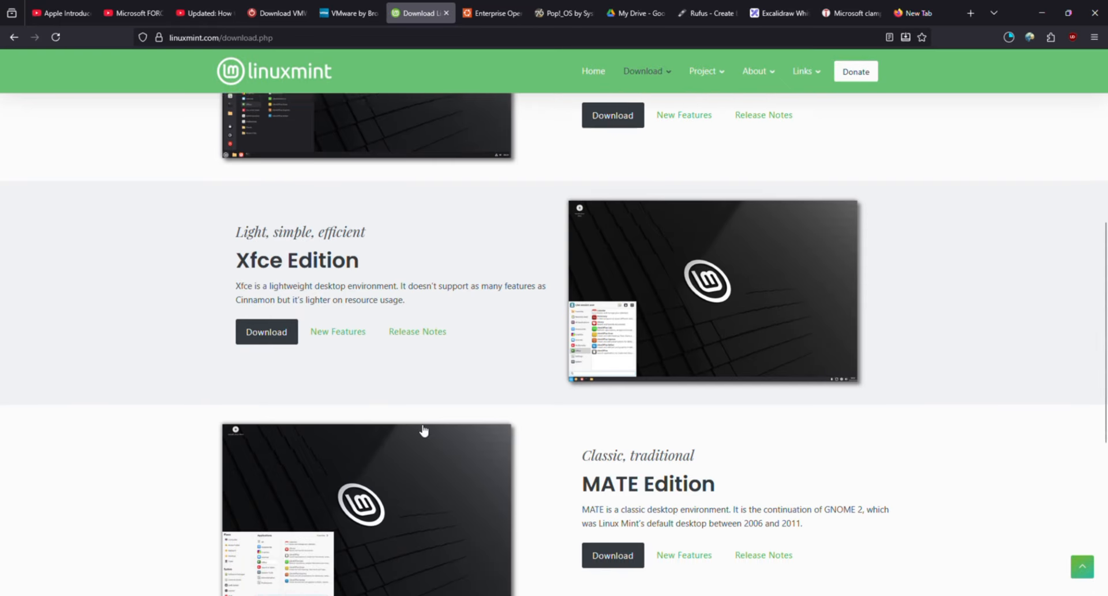
pyautogui.scroll(4, 347, 427)
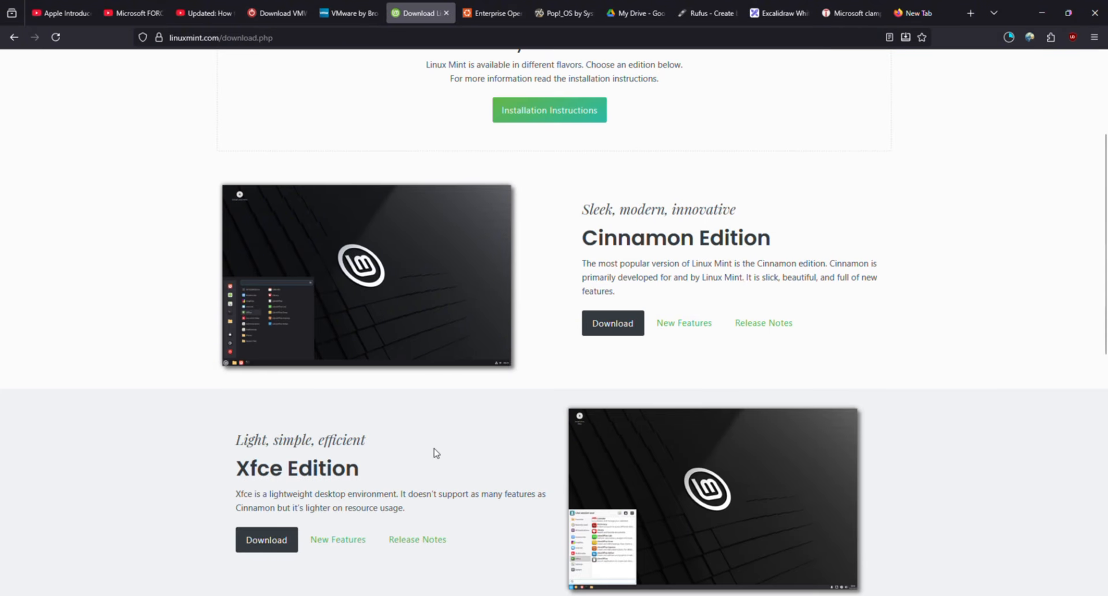
pyautogui.scroll(2, 435, 450)
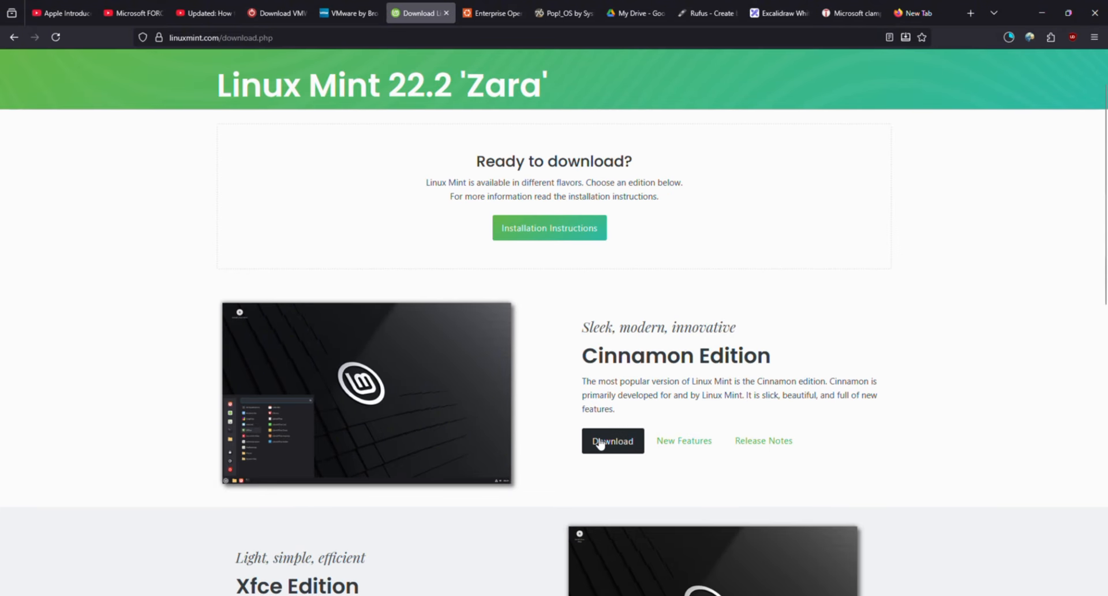
pyautogui.click(599, 442)
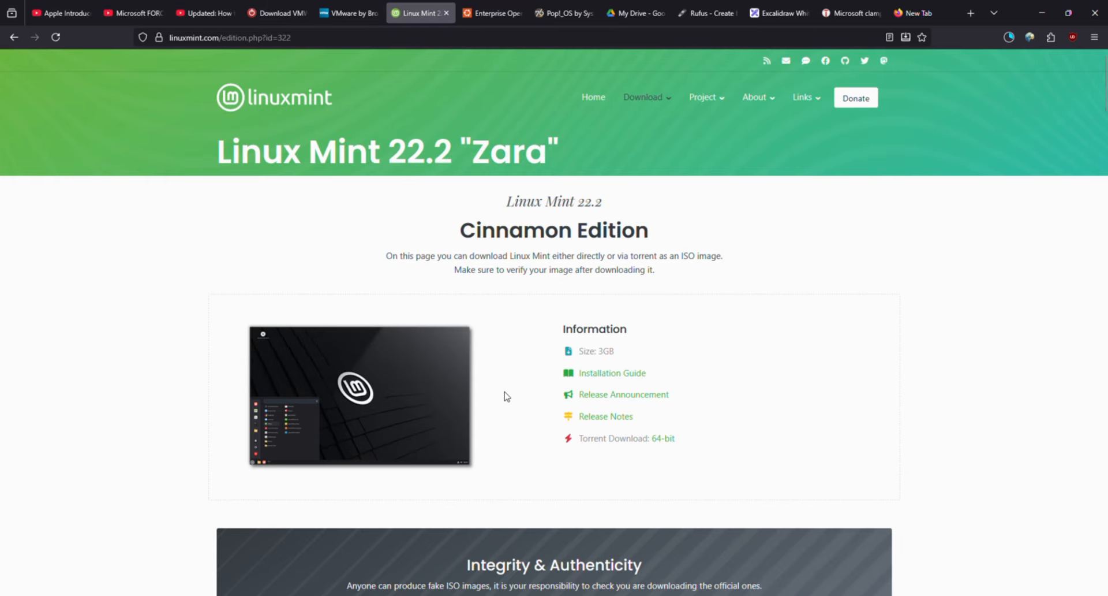
# - Download the Cinnamon ISO from a Singapore mirror and show the downloads in the Downloads folder
pyautogui.scroll(-7, 505, 396)
pyautogui.scroll(-20, 282, 392)
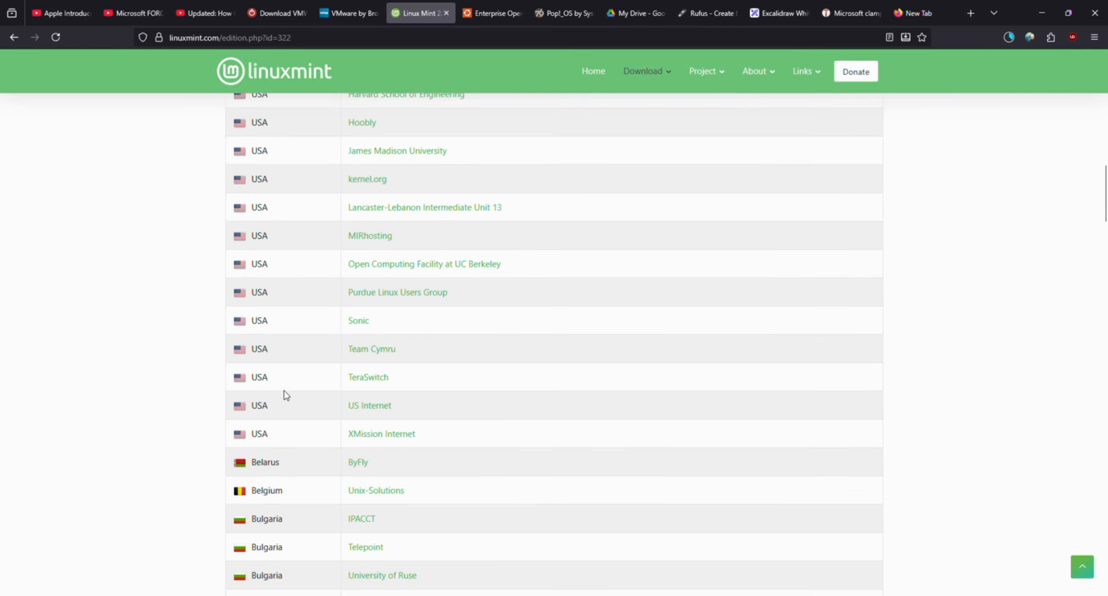
pyautogui.scroll(-15, 283, 395)
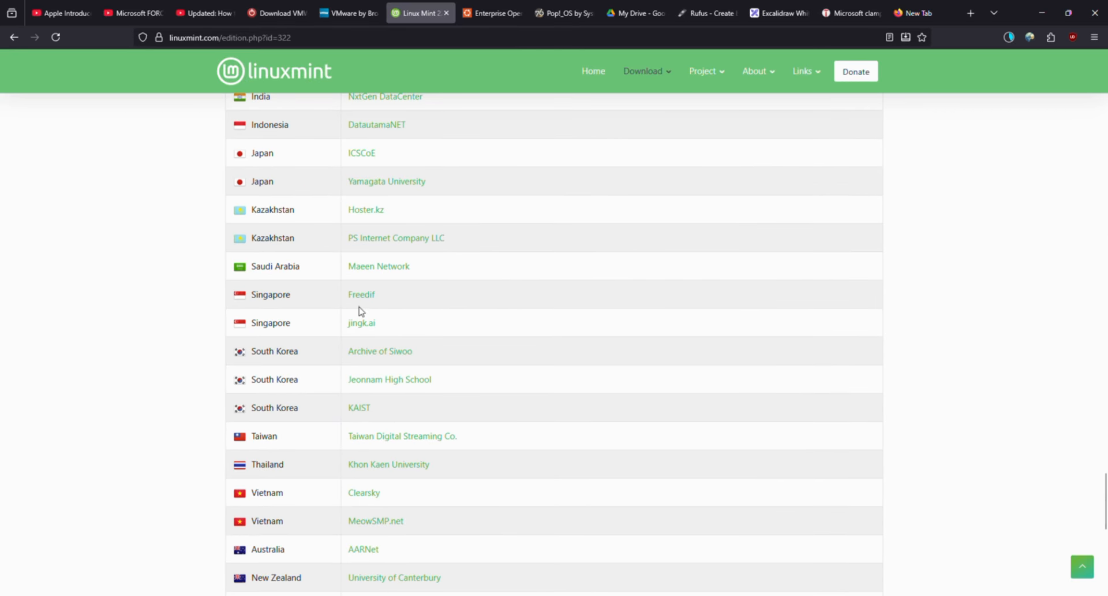
pyautogui.click(361, 309)
pyautogui.click(1009, 37)
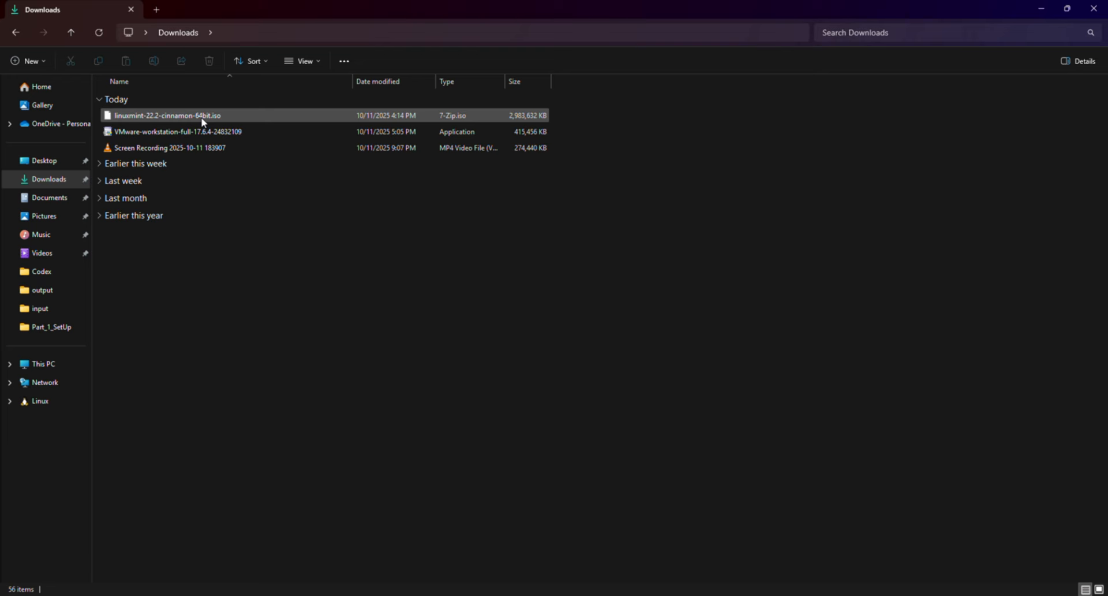
pyautogui.click(194, 132)
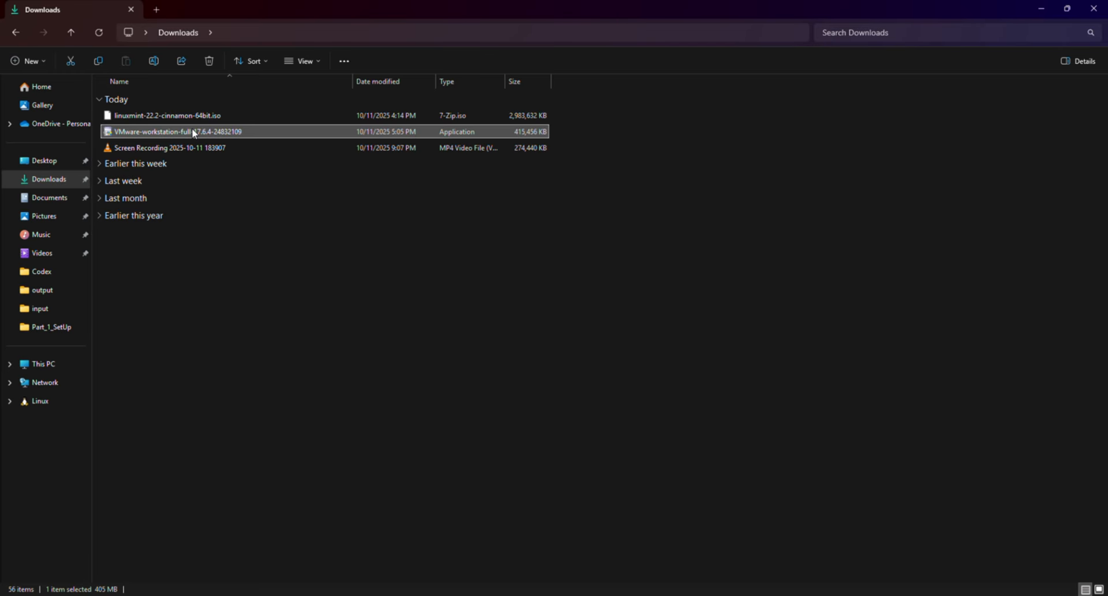
# - Start the VMware Workstation Pro setup and accept the license agreement
pyautogui.press('super')
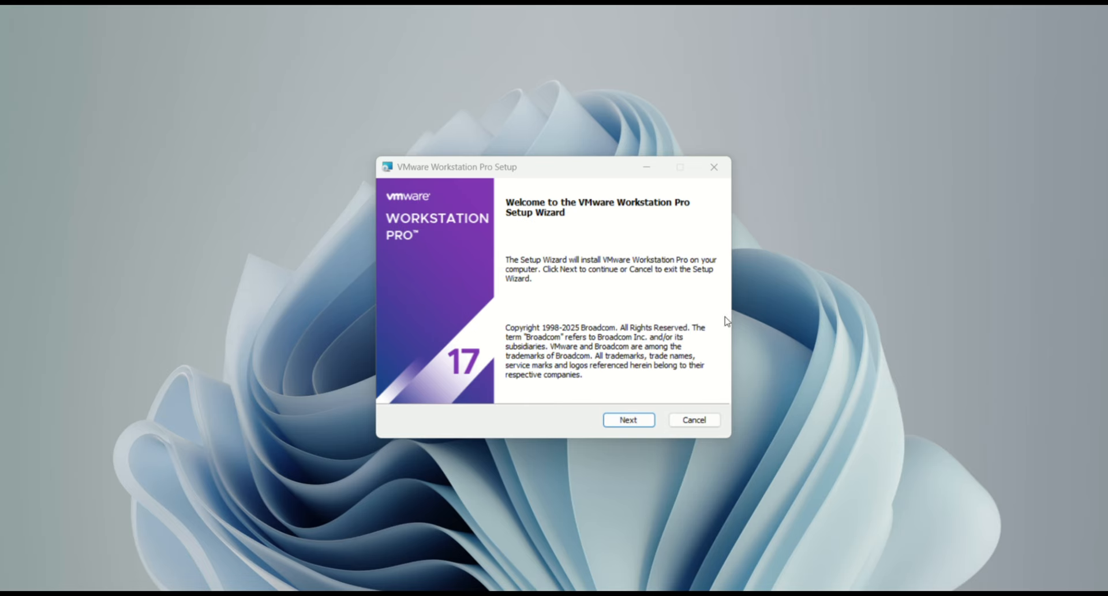
pyautogui.click(628, 420)
pyautogui.click(399, 385)
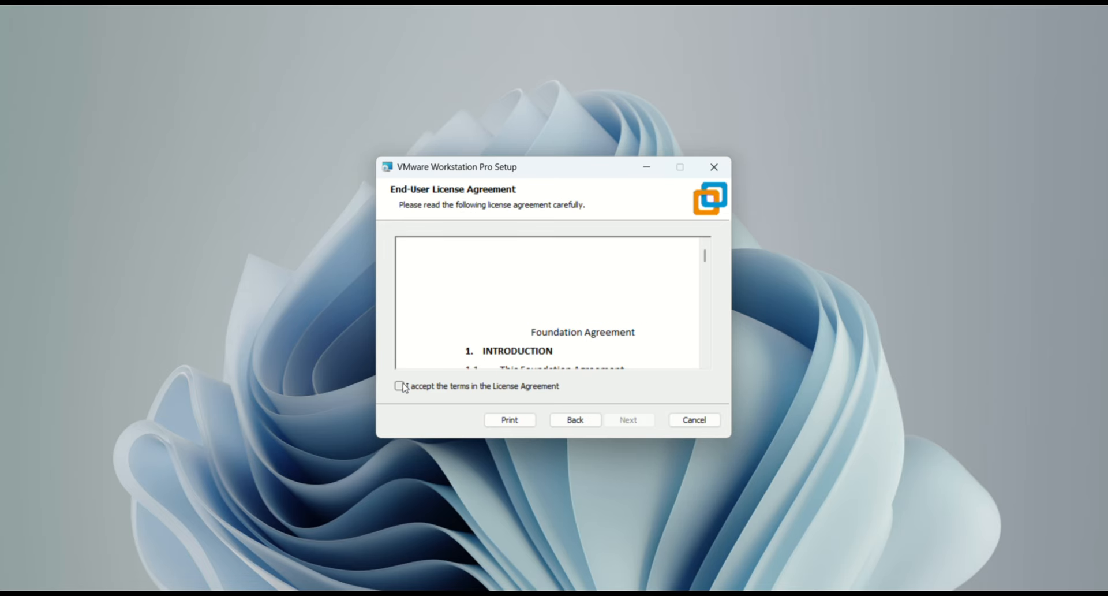
pyautogui.click(635, 421)
# - Keep default setup and user experience options, skip desktop and Start menu shortcuts, and install
pyautogui.click(635, 421)
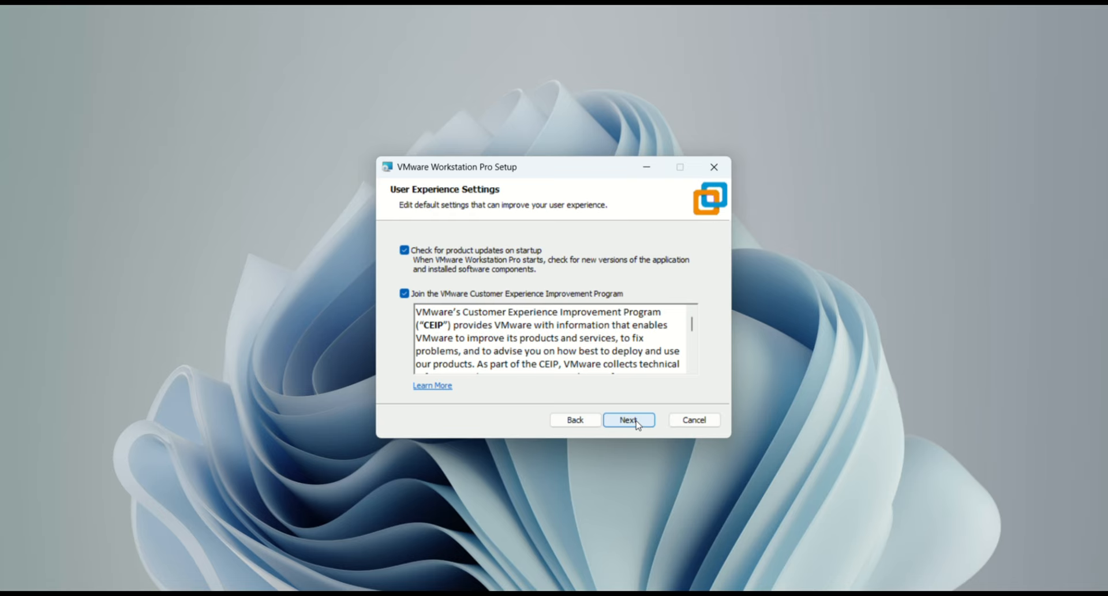
pyautogui.click(637, 422)
pyautogui.click(411, 272)
pyautogui.click(412, 290)
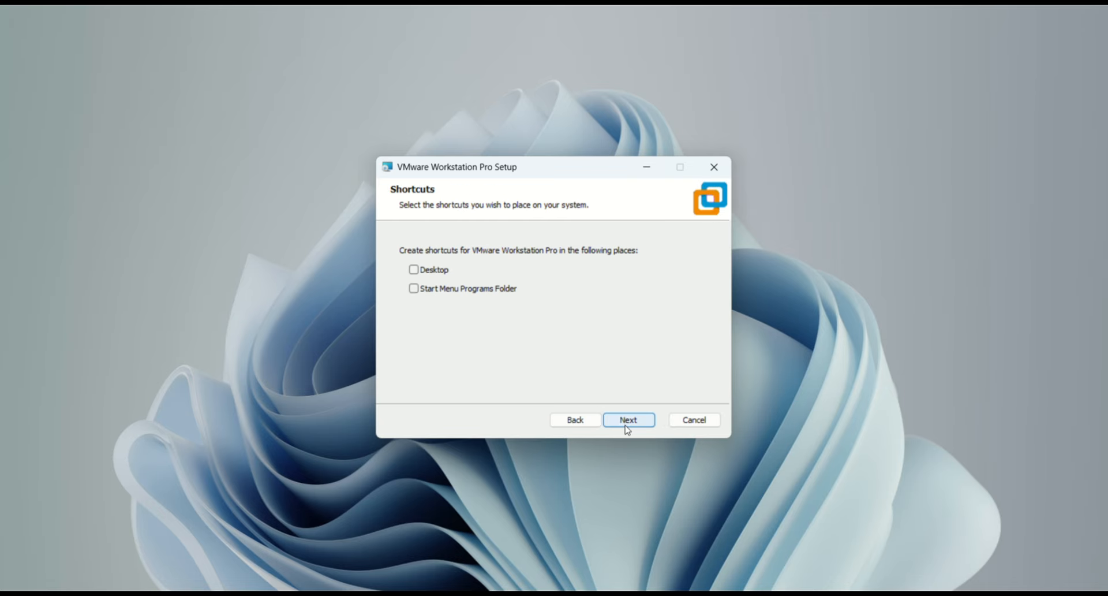
pyautogui.click(626, 423)
pyautogui.click(628, 424)
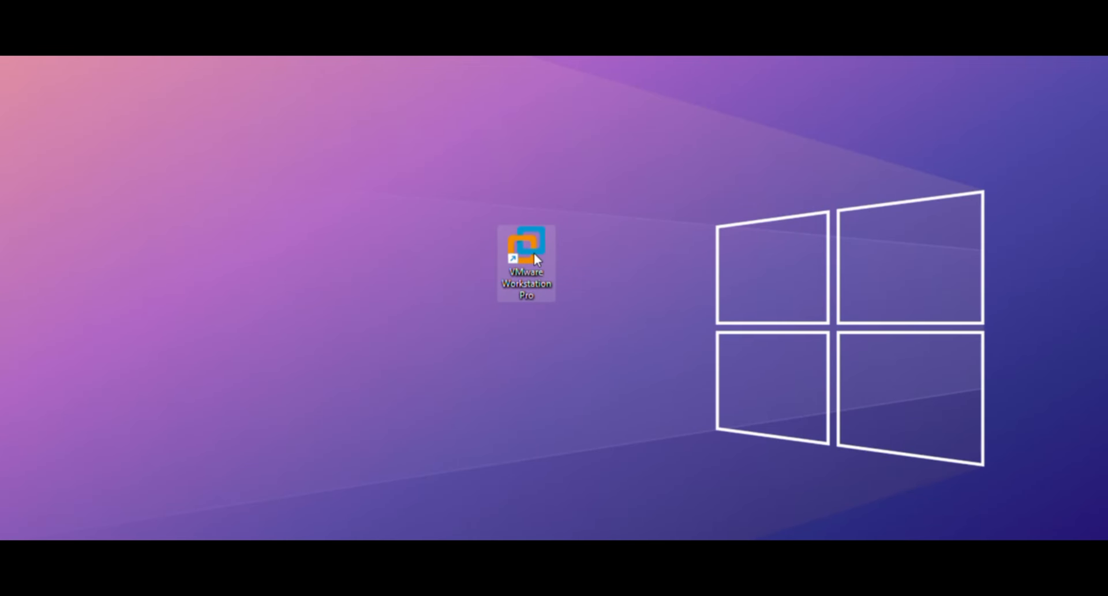
# - Launch VMware Workstation Pro and start a new virtual machine with the Typical configuration
pyautogui.doubleClick(535, 254)
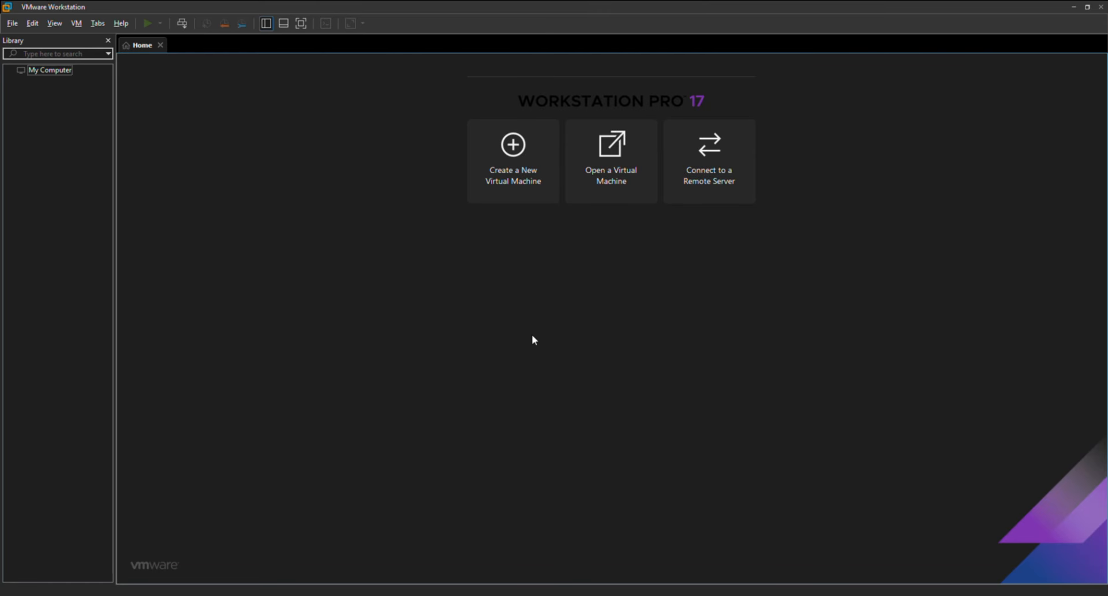
pyautogui.click(513, 144)
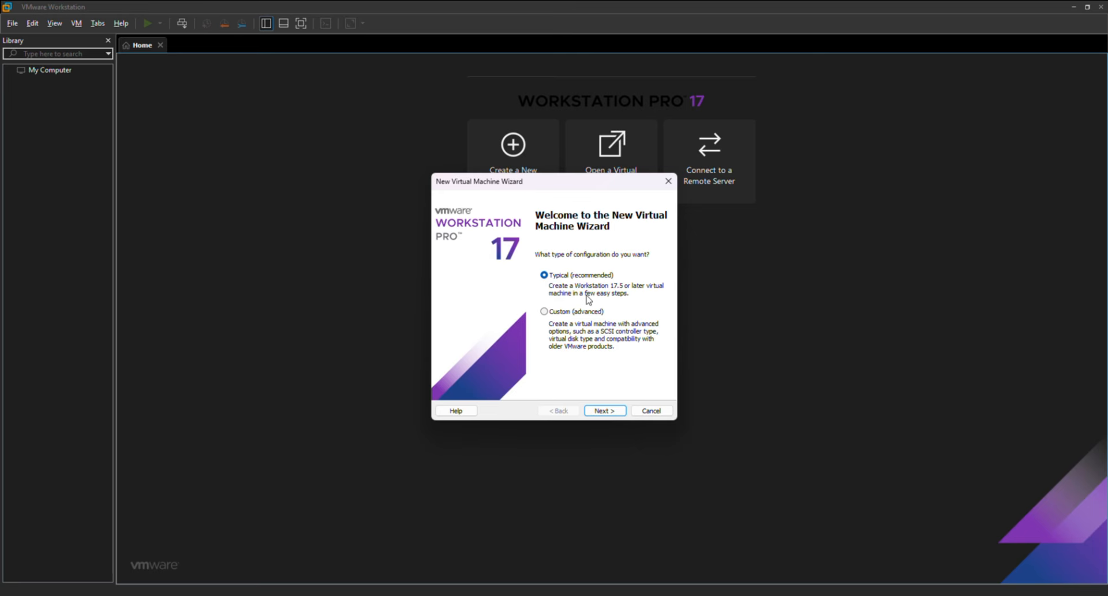
pyautogui.click(600, 411)
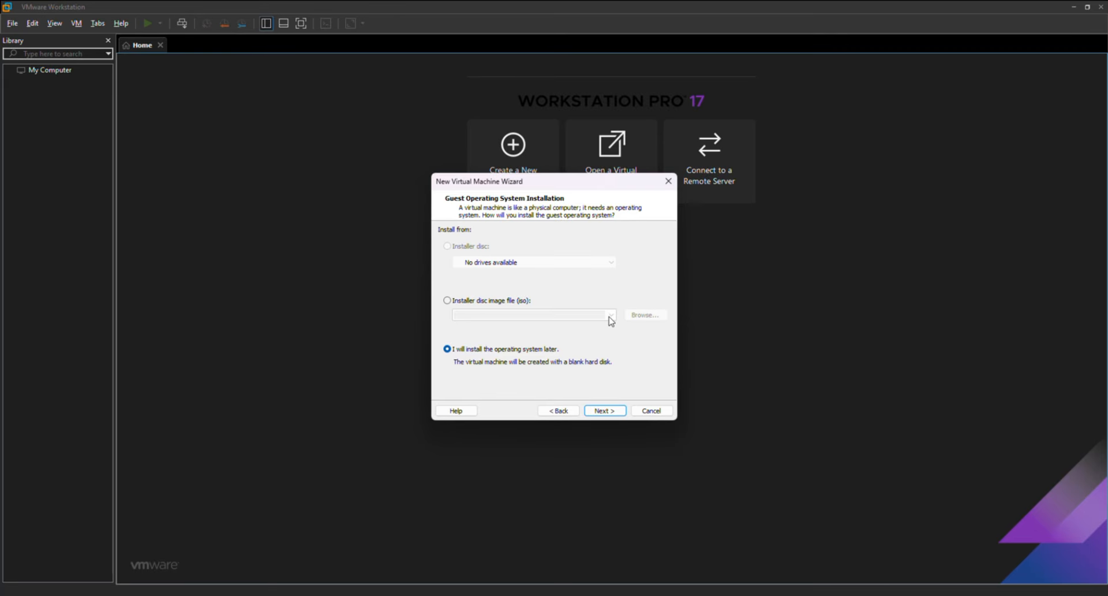
# - Use linuxmint-22.2-cinnamon-64bit.iso from Downloads as the installer disc image
pyautogui.click(447, 301)
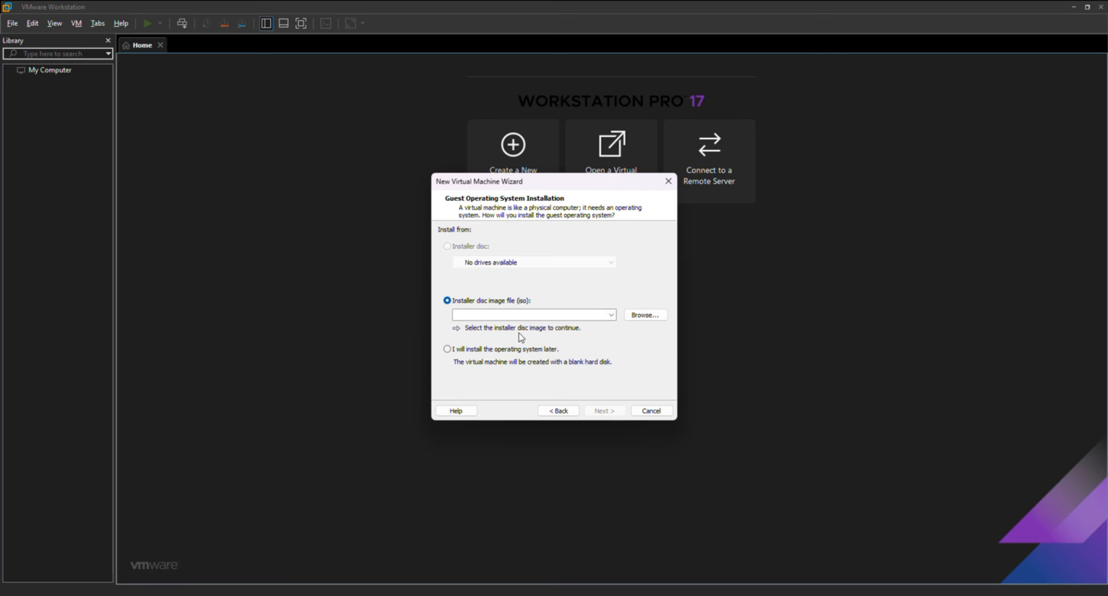
pyautogui.click(633, 321)
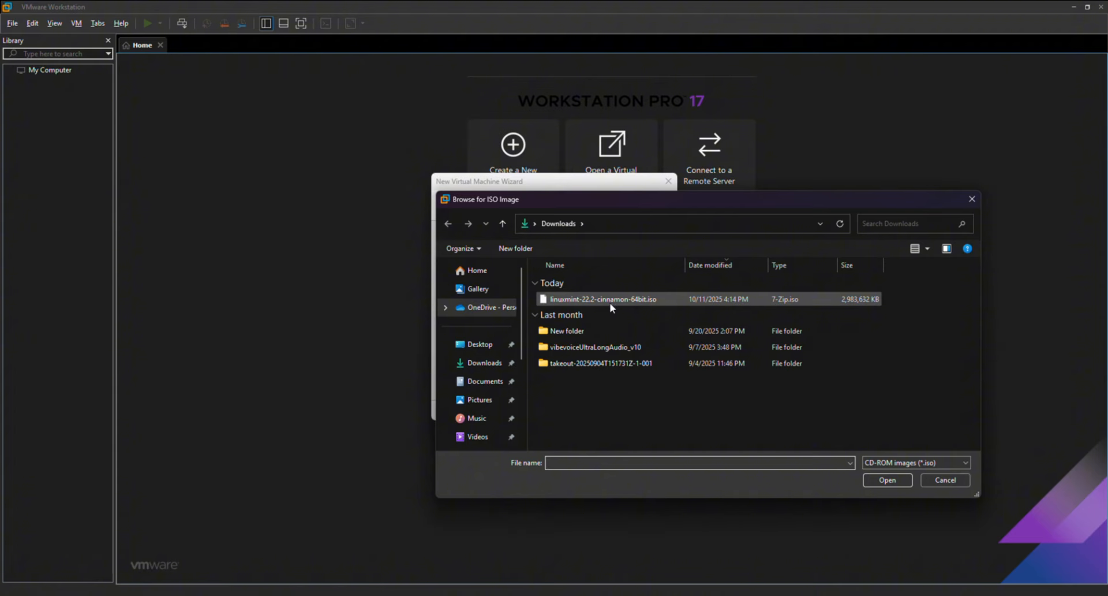
pyautogui.click(588, 301)
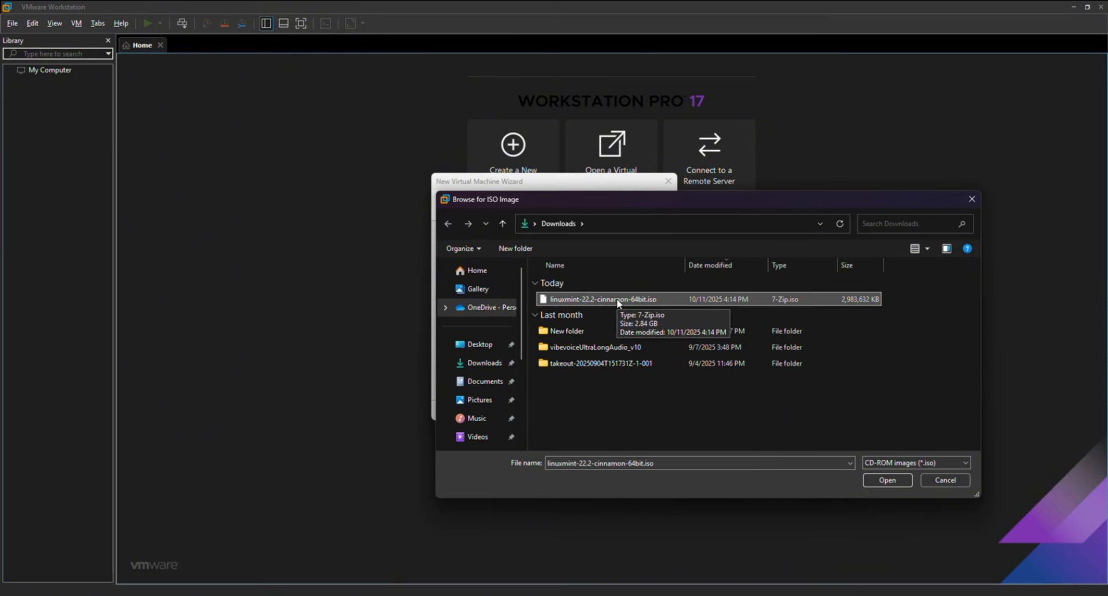
pyautogui.click(884, 482)
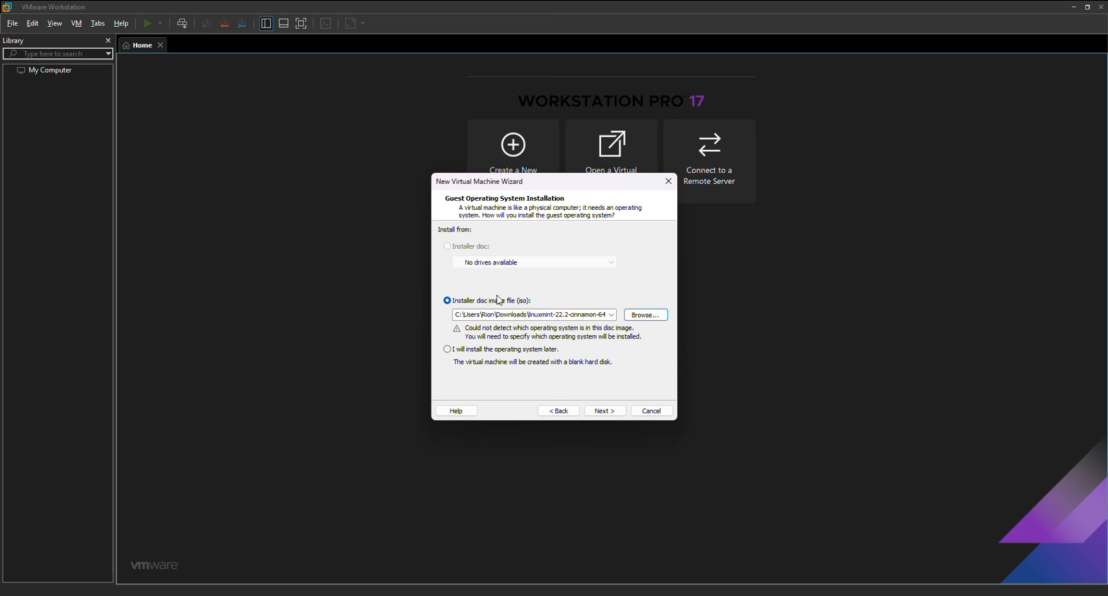
# - Set the guest OS to Linux, version Other Linux 6.x kernel 64-bit
pyautogui.click(612, 411)
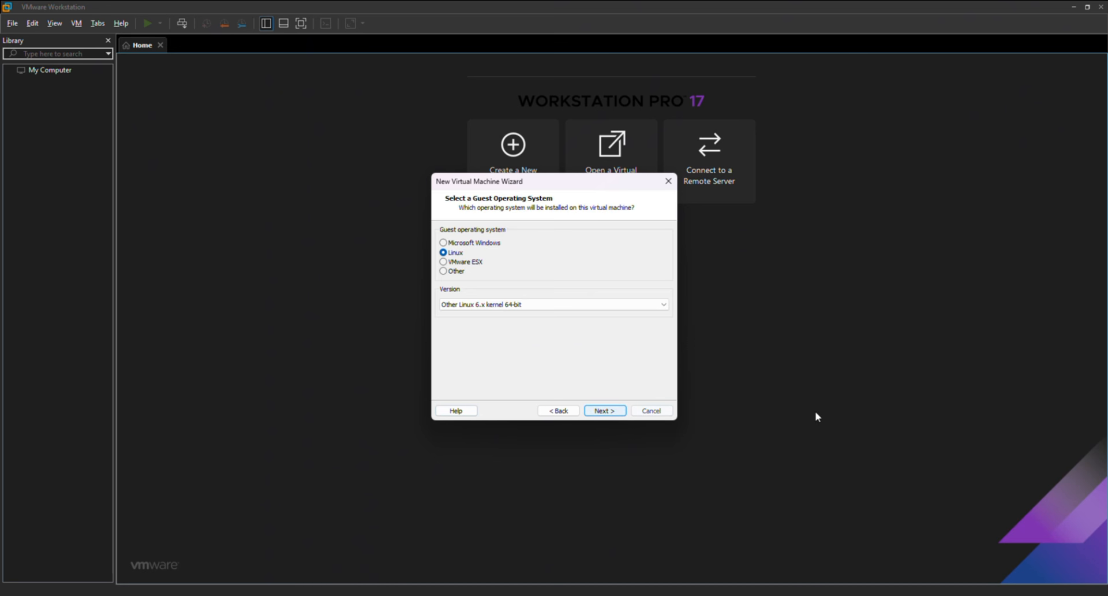
pyautogui.click(479, 305)
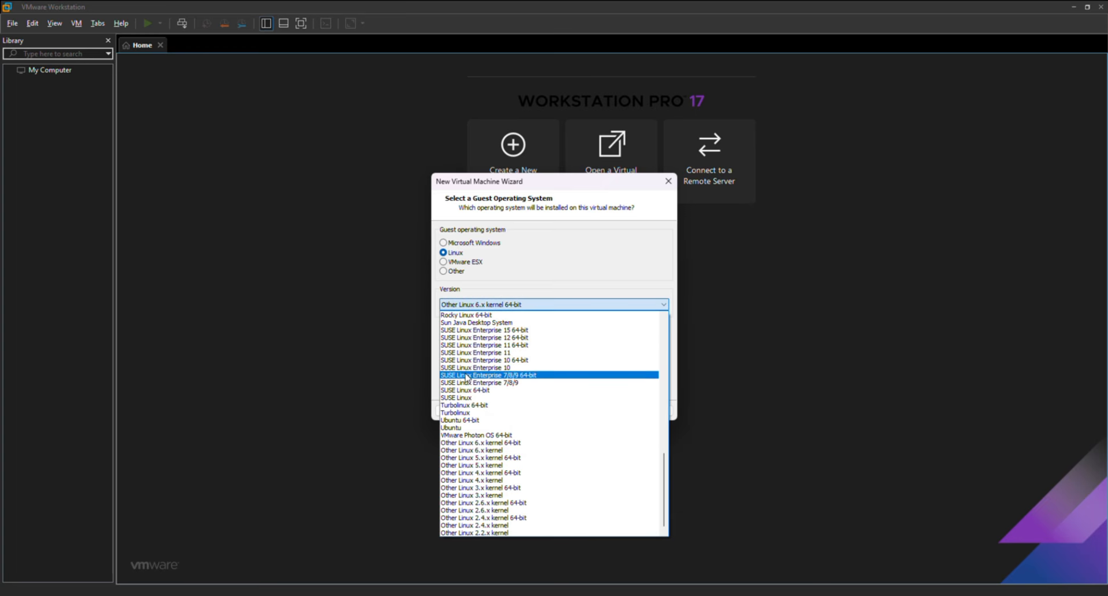
pyautogui.scroll(10, 470, 364)
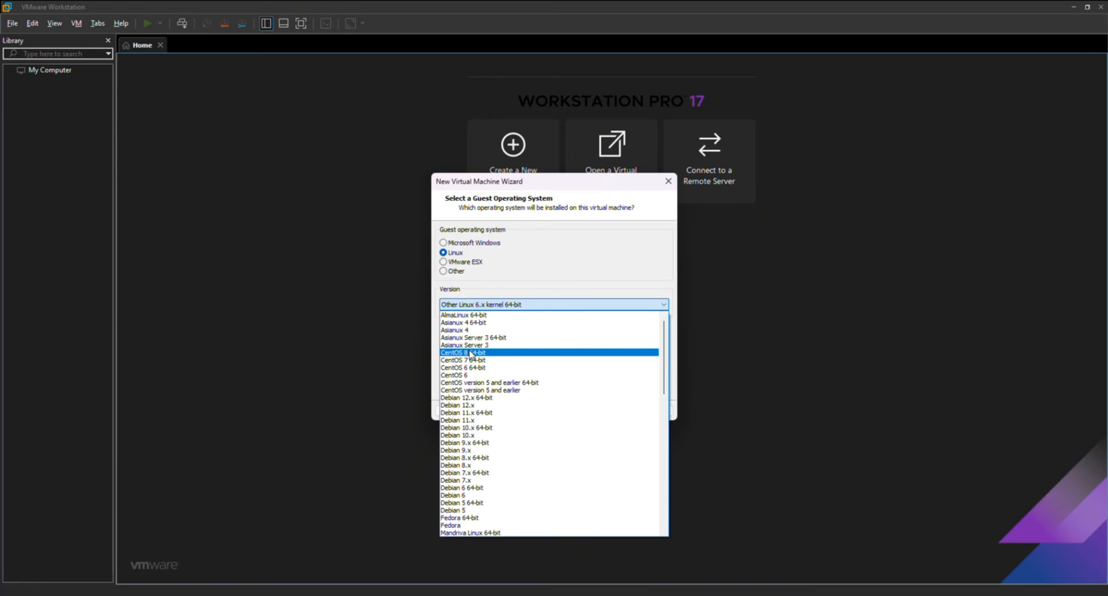
pyautogui.scroll(-6, 466, 384)
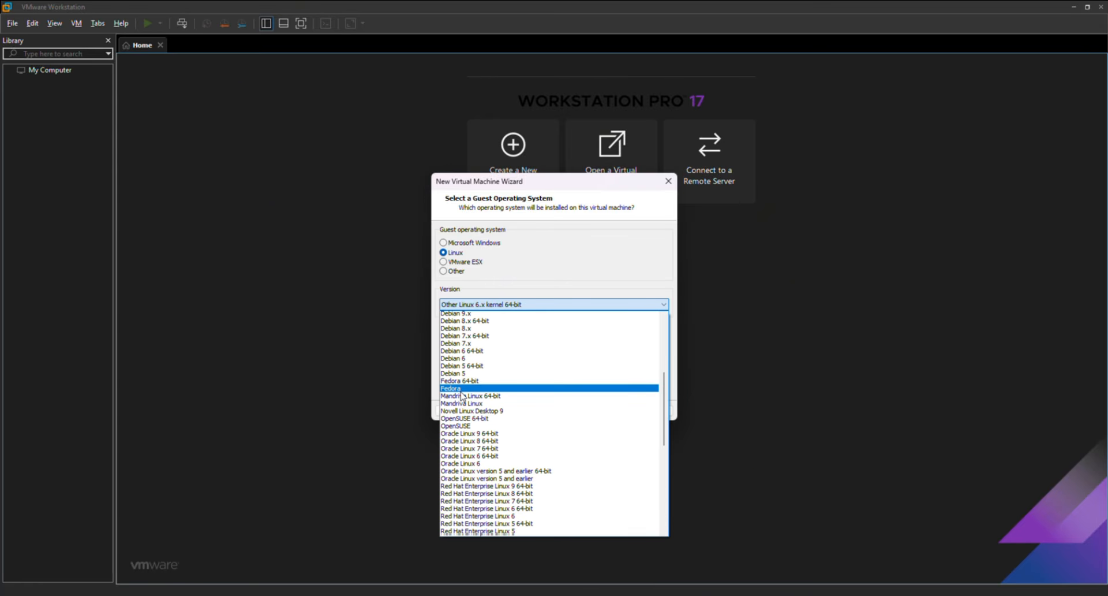
pyautogui.scroll(-12, 462, 395)
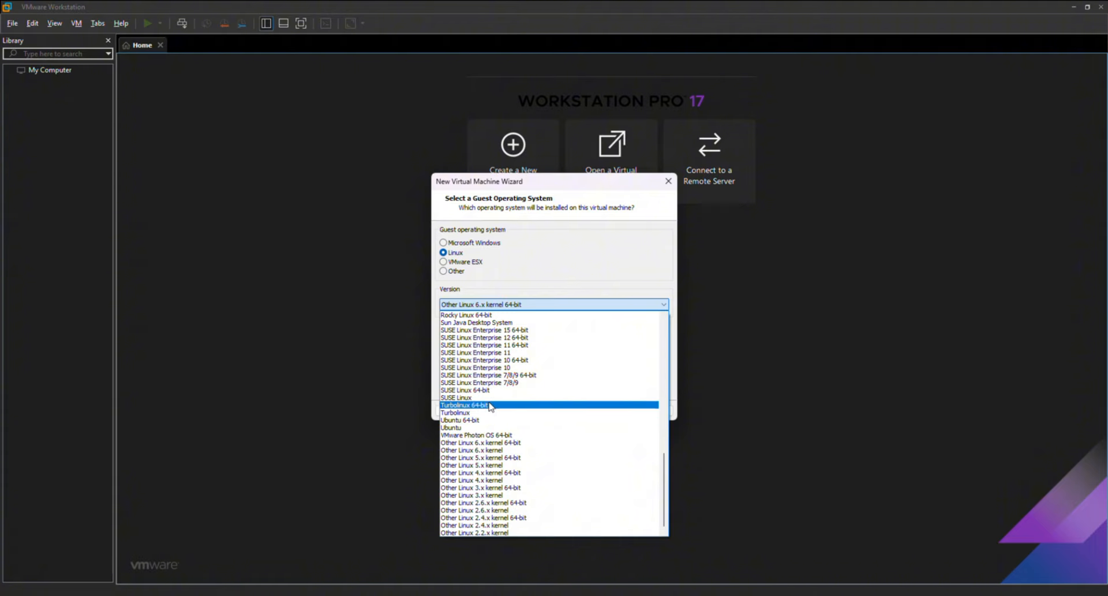
pyautogui.click(459, 444)
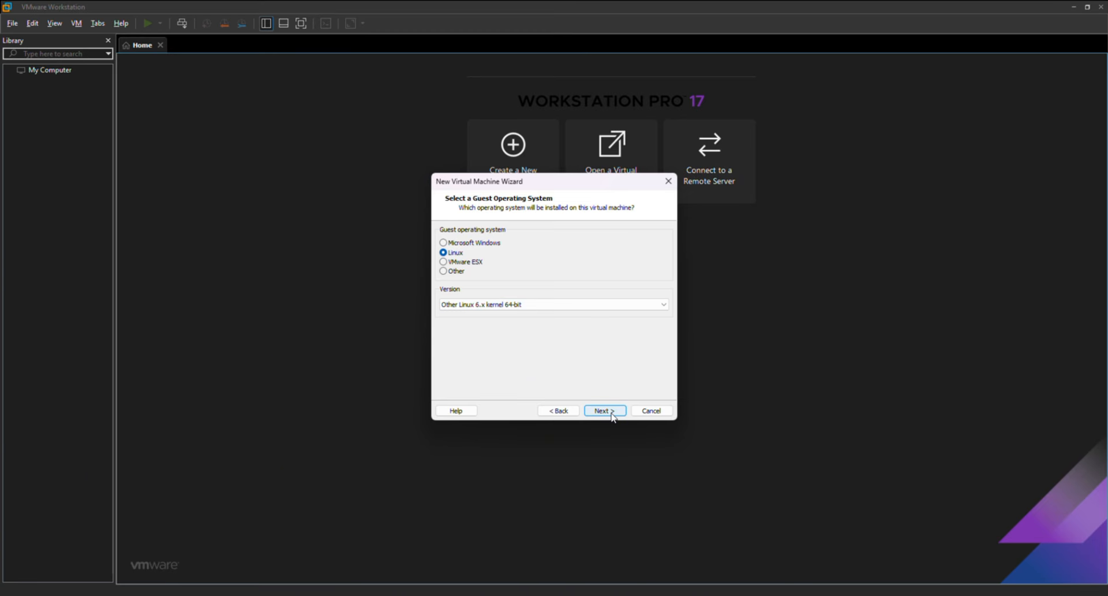
pyautogui.click(605, 410)
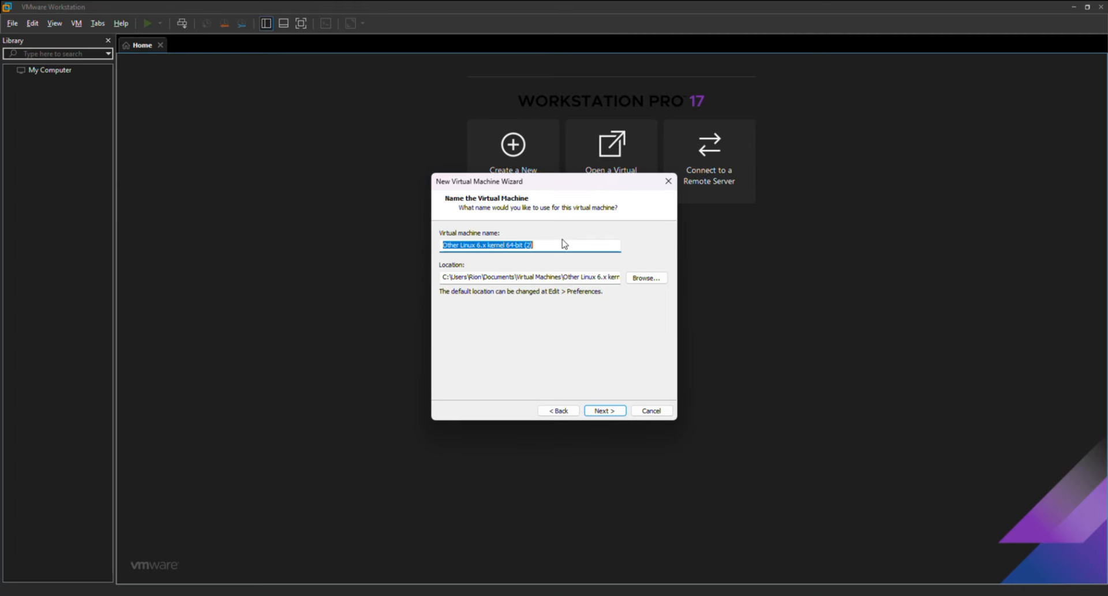
# - Name the virtual machine LinuxMintOS and raise its maximum disk size to 20 GB
pyautogui.write('LinuxMintOS')
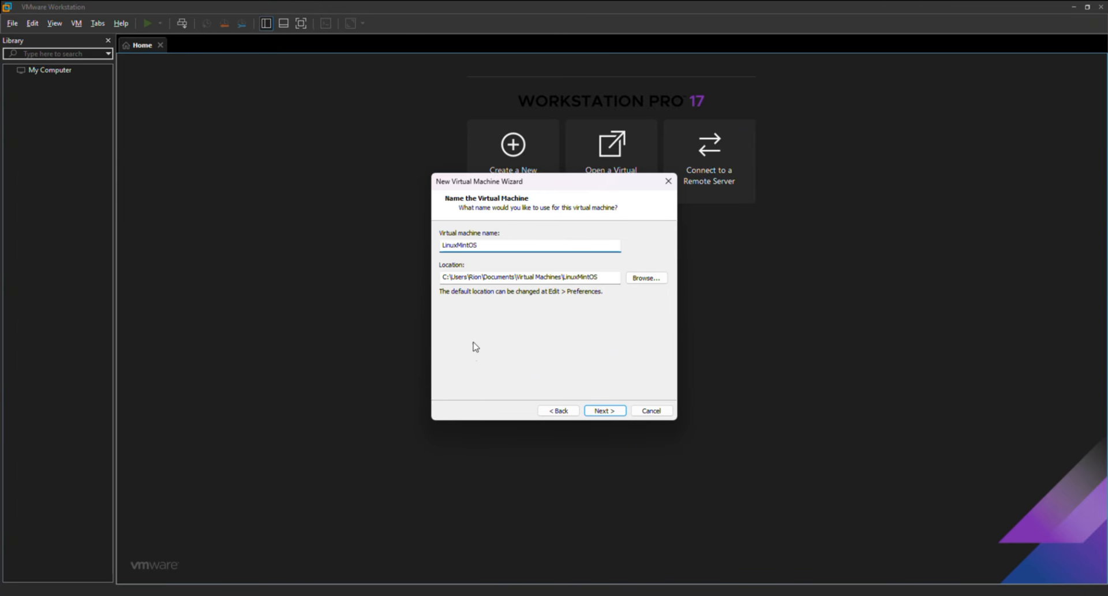
pyautogui.click(603, 411)
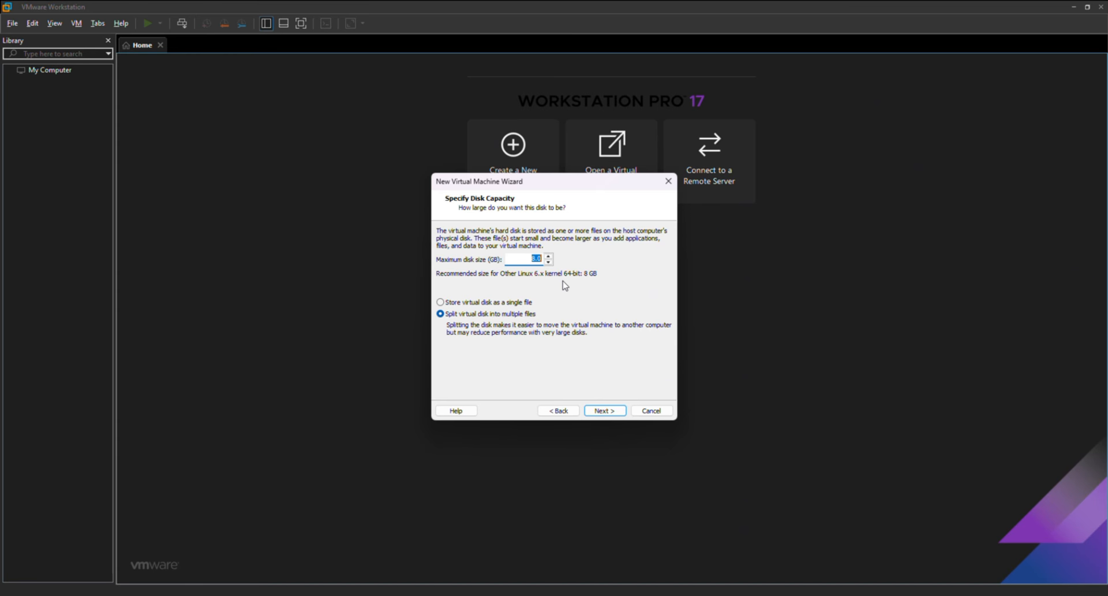
pyautogui.click(549, 257)
pyautogui.click(549, 257)
pyautogui.click(549, 257)
pyautogui.click(548, 257)
pyautogui.click(548, 257)
# - Customize the hardware to give LinuxMintOS 8 GB of memory, reviewing processor and CD/DVD settings
pyautogui.click(604, 410)
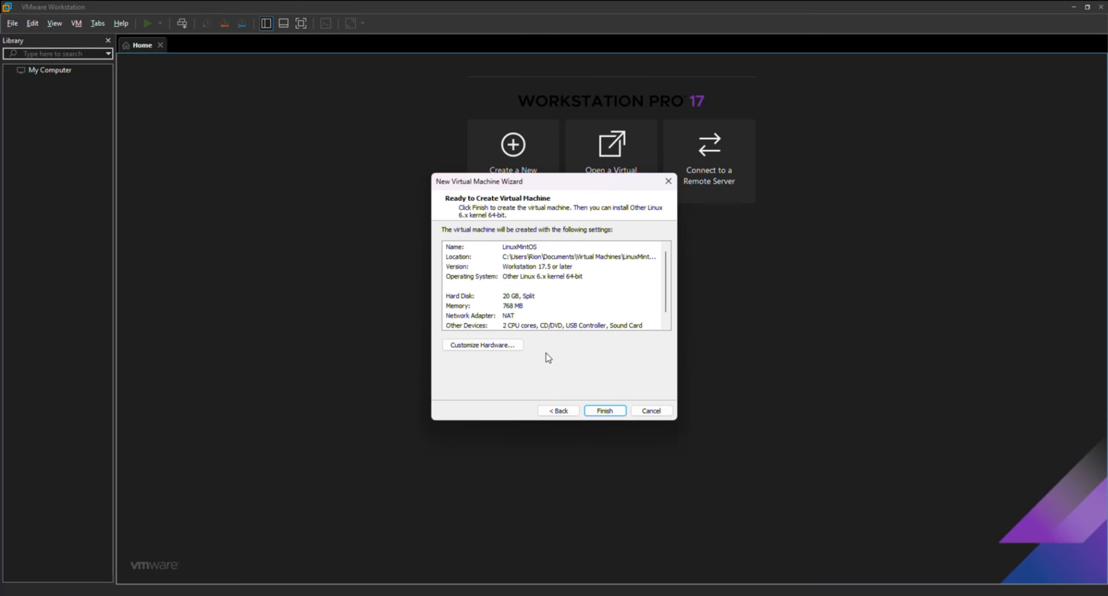
pyautogui.click(490, 346)
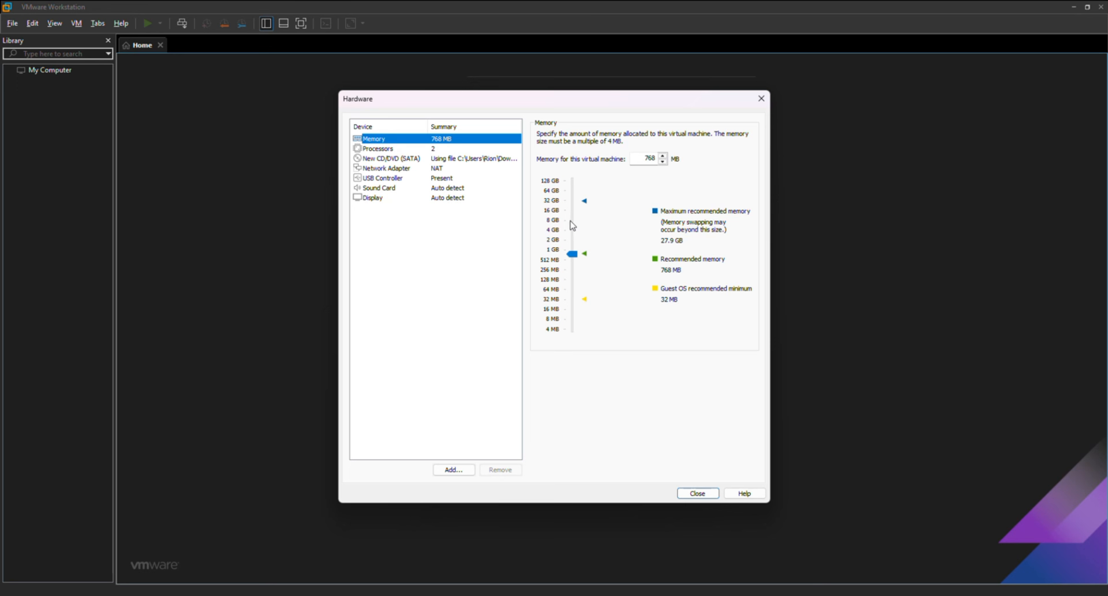
pyautogui.click(568, 226)
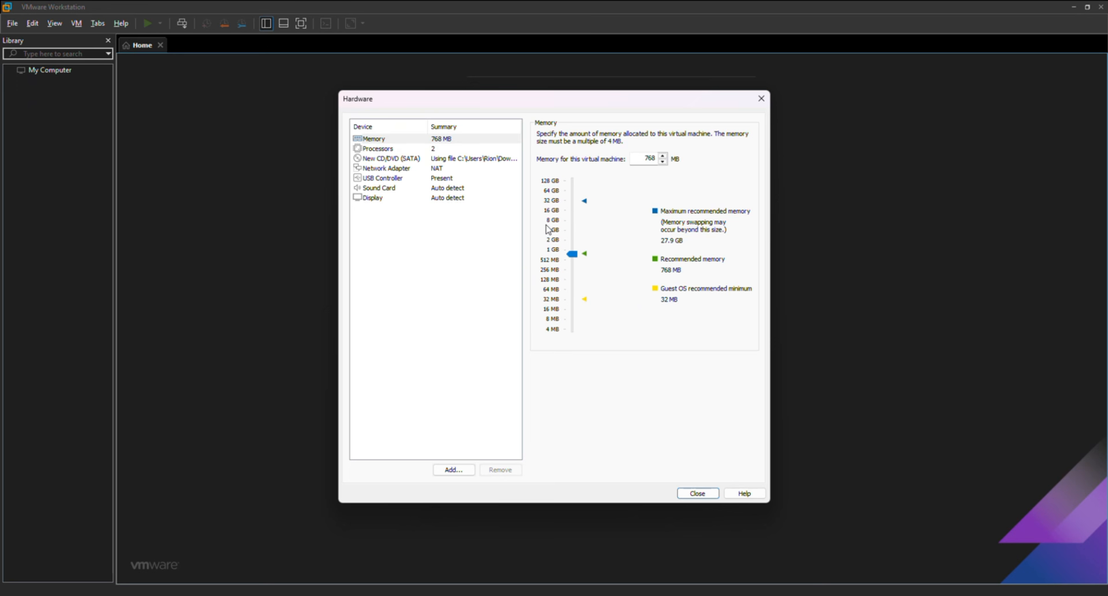
pyautogui.click(568, 225)
pyautogui.click(385, 149)
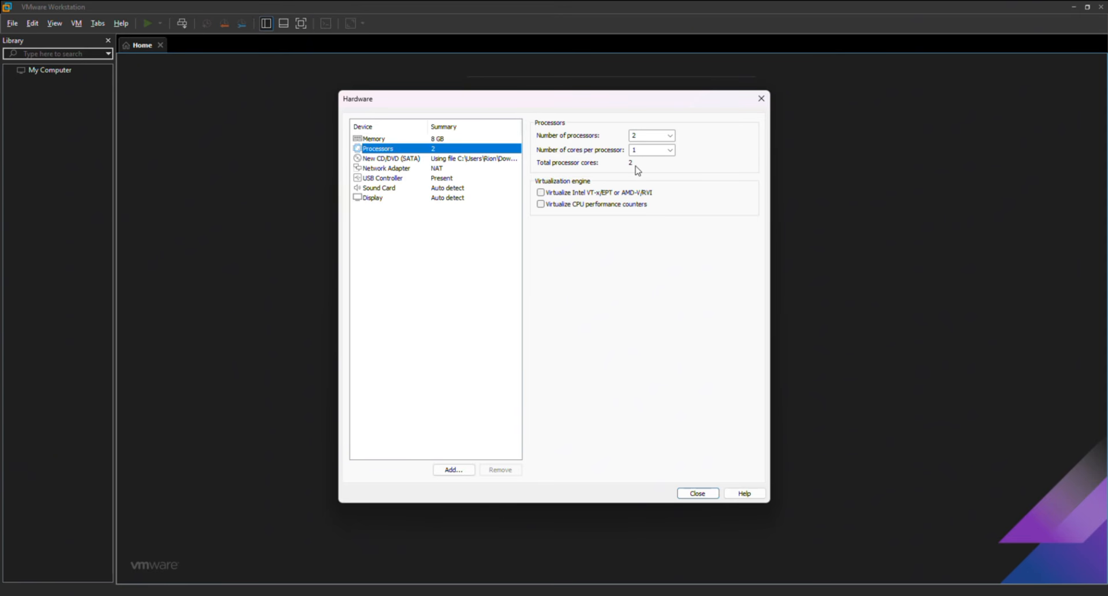
pyautogui.press('Down')
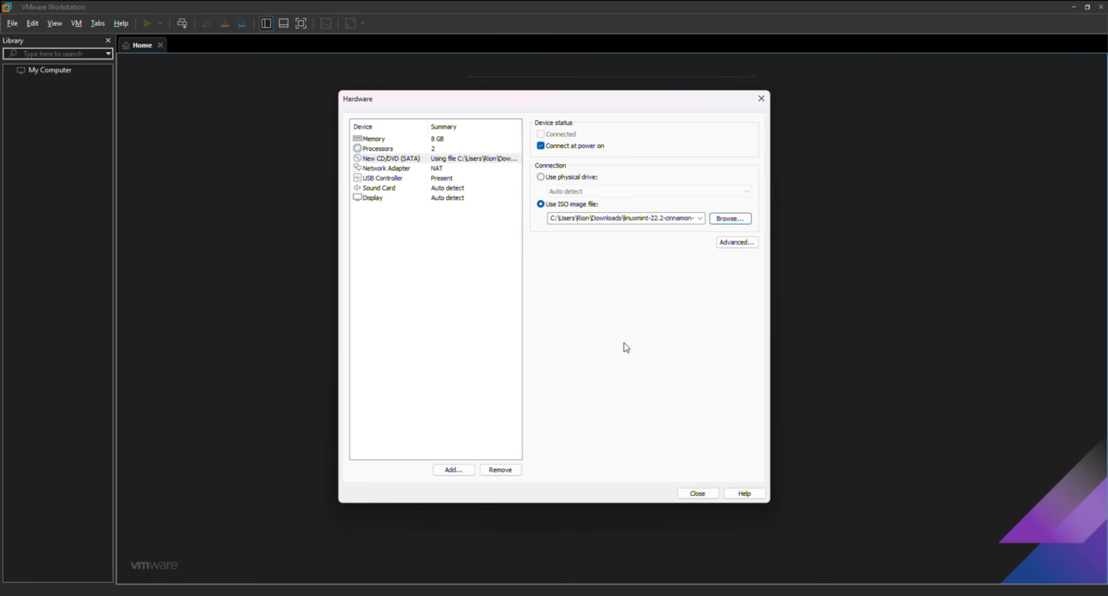
pyautogui.click(697, 493)
# - Finish creating LinuxMintOS, close the Home tab, and power the virtual machine on
pyautogui.click(603, 411)
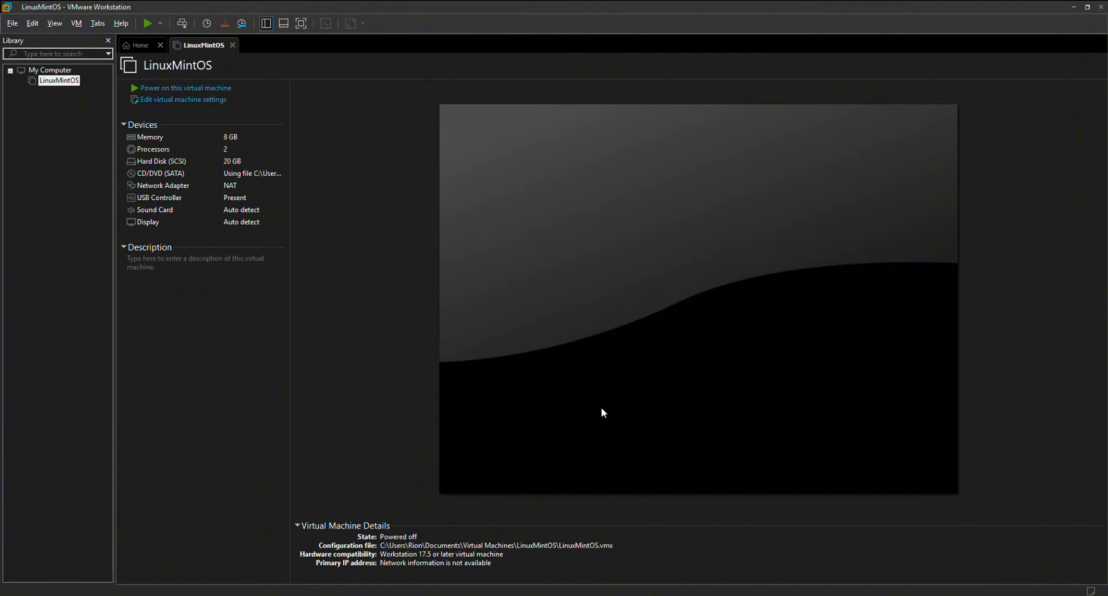
pyautogui.click(160, 45)
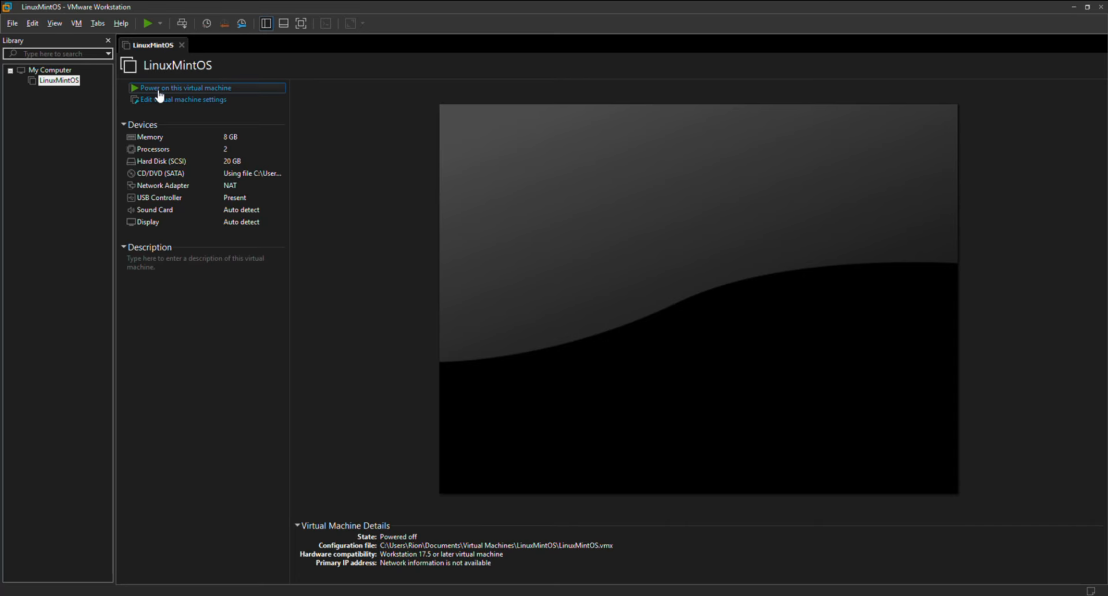
pyautogui.click(147, 28)
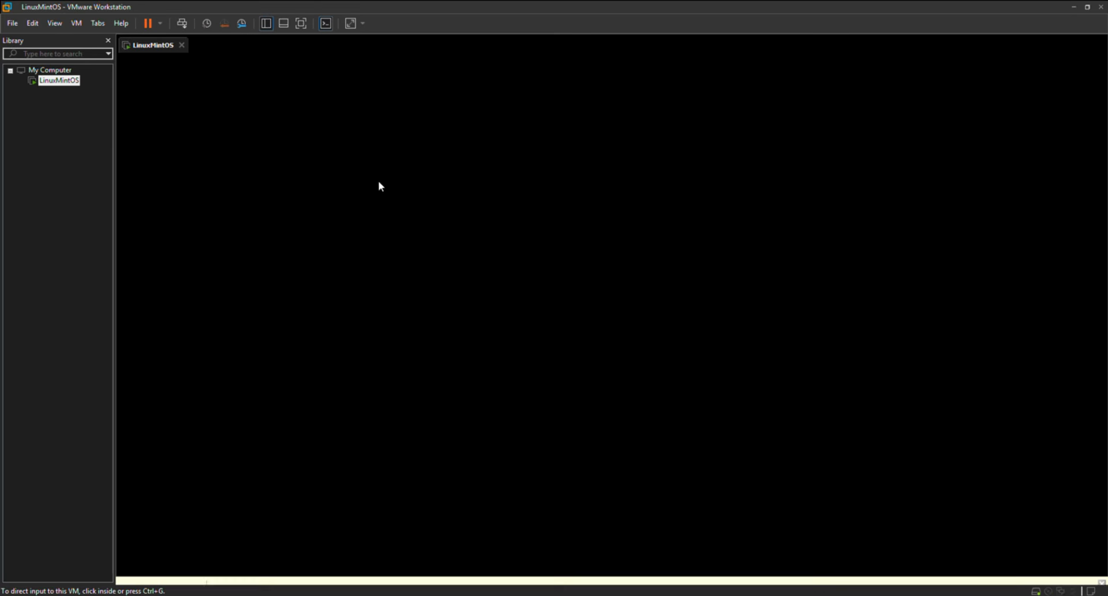
# - Dismiss the install hint and choose 'Start Linux Mint' from the LinuxMintOS boot menu
pyautogui.click(1103, 560)
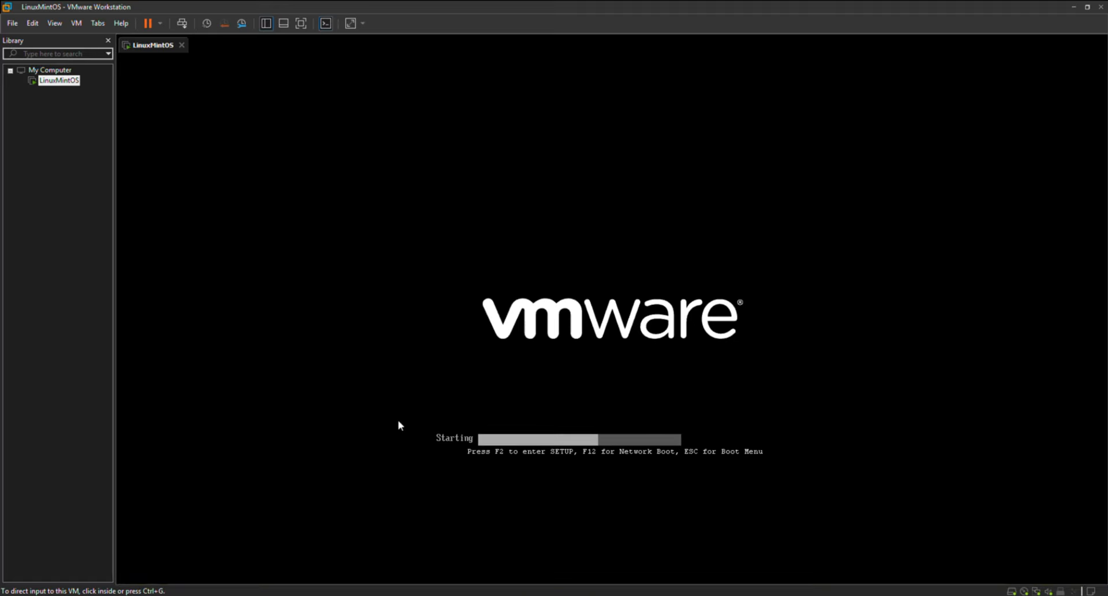
pyautogui.click(379, 477)
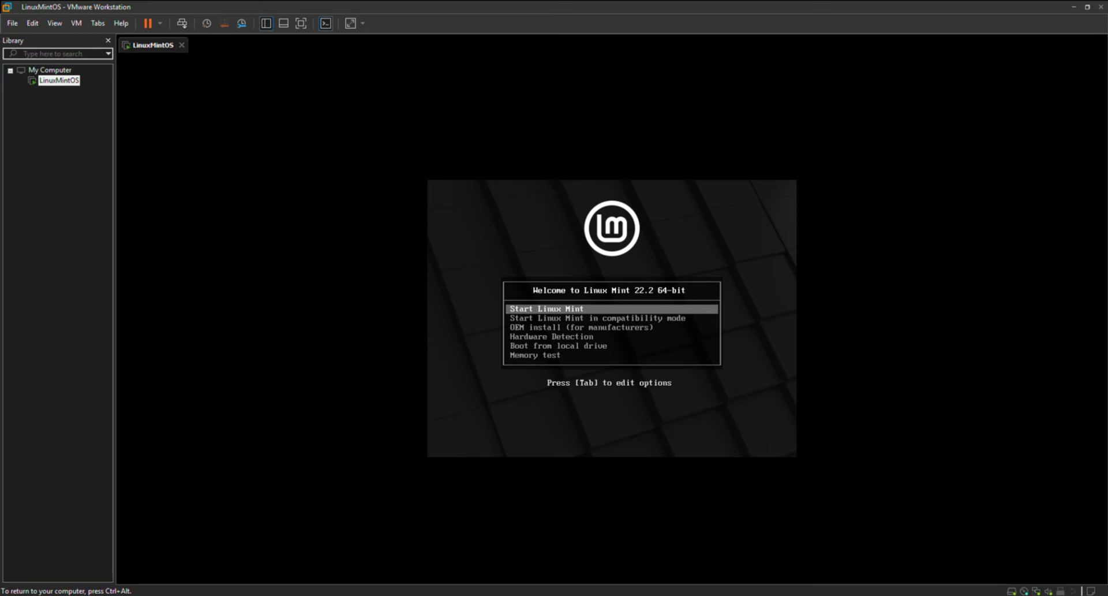
pyautogui.press('Return')
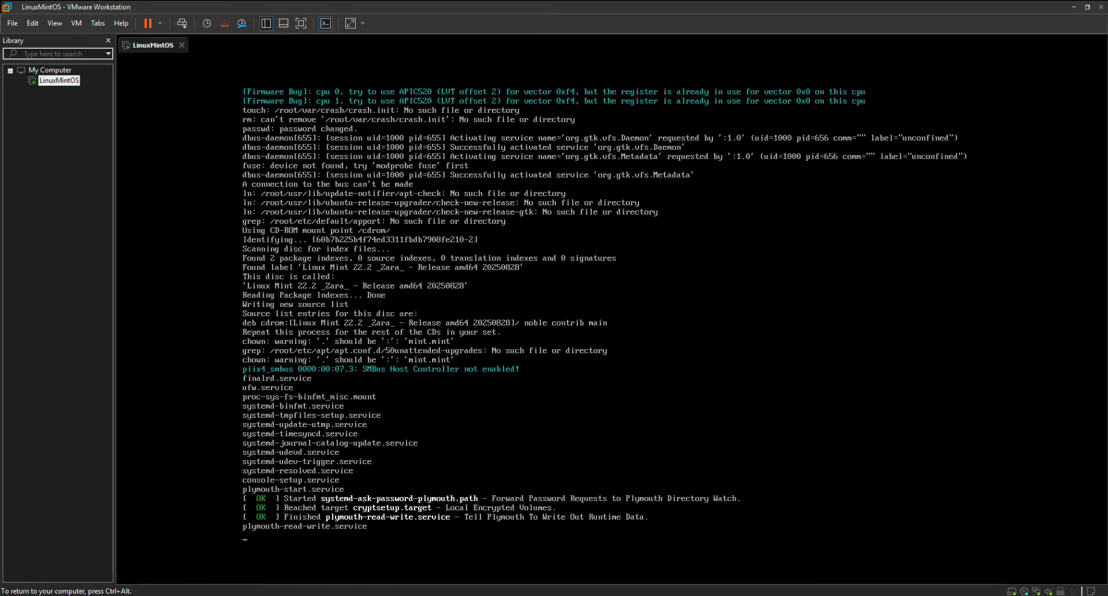
# - Release input to the host, switch the VM to full screen, and pin the command bar
pyautogui.hotkey('ctrl', 'alt')
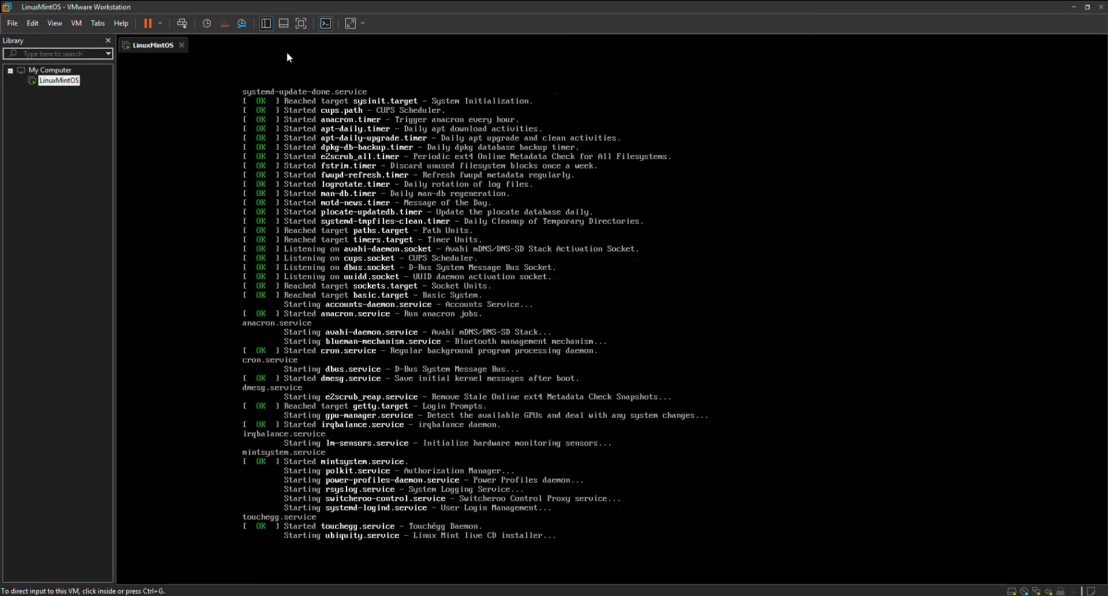
pyautogui.click(350, 23)
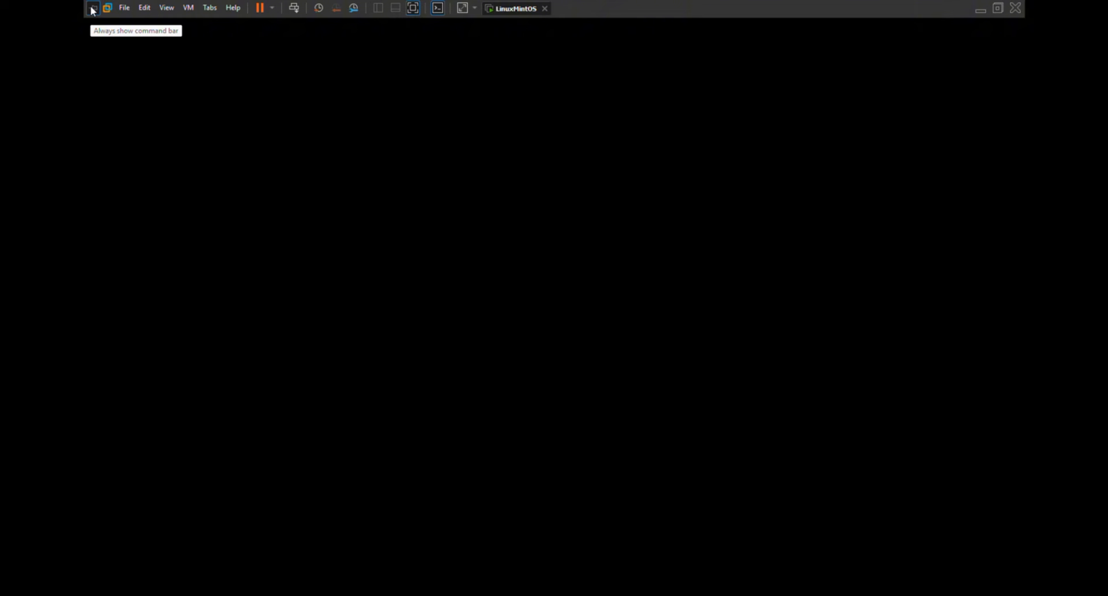
pyautogui.click(93, 9)
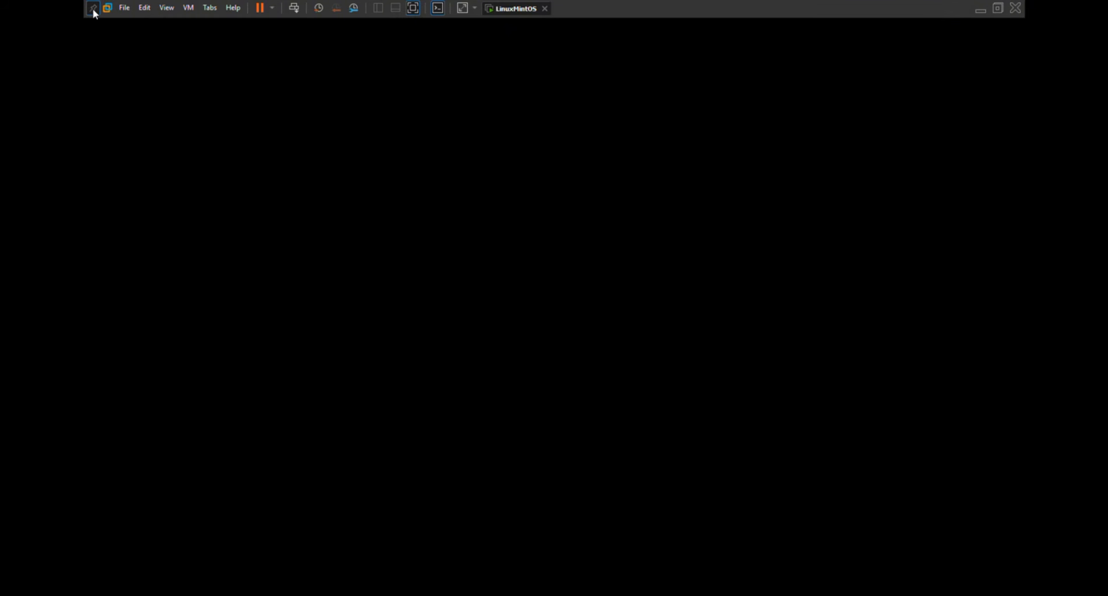
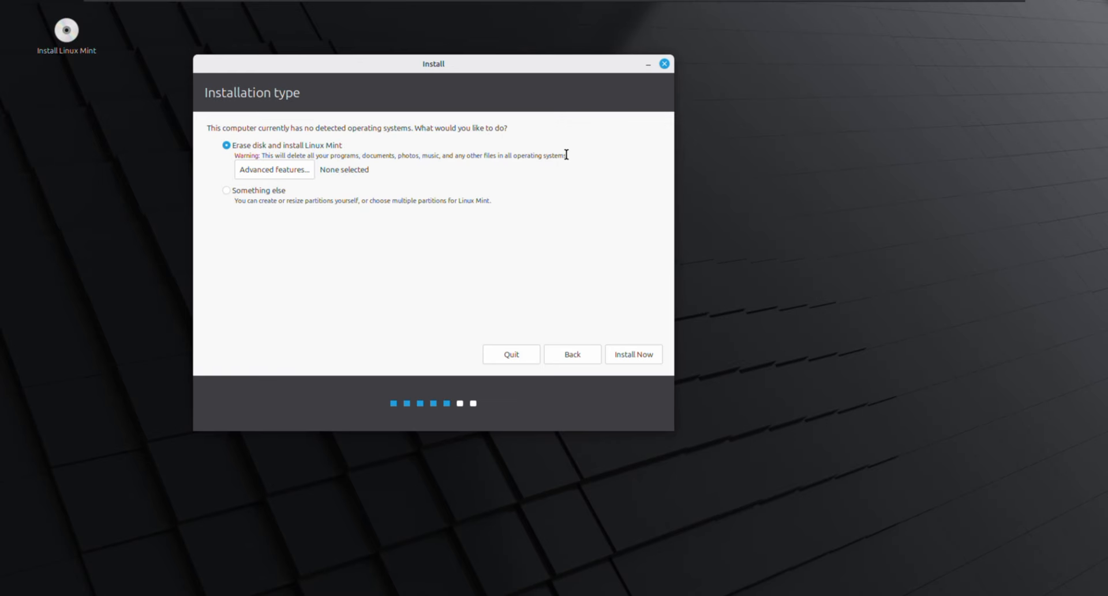
# - Keep 'Erase disk and install Linux Mint' selected and start the installation
pyautogui.moveTo(566, 155); pyautogui.dragTo(262, 154)
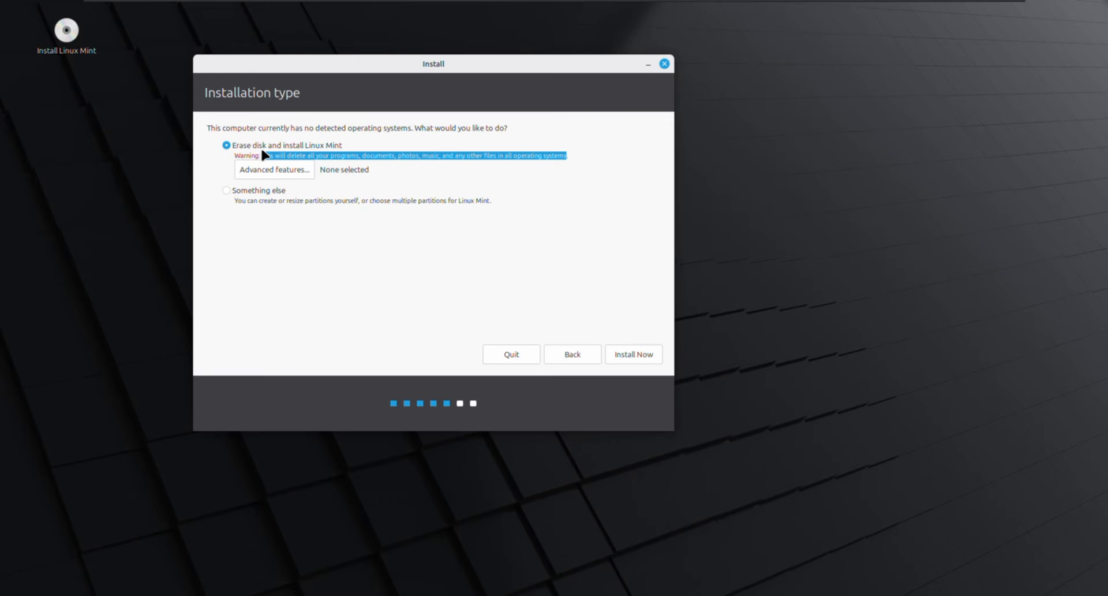
pyautogui.click(392, 193)
pyautogui.click(225, 145)
pyautogui.click(627, 350)
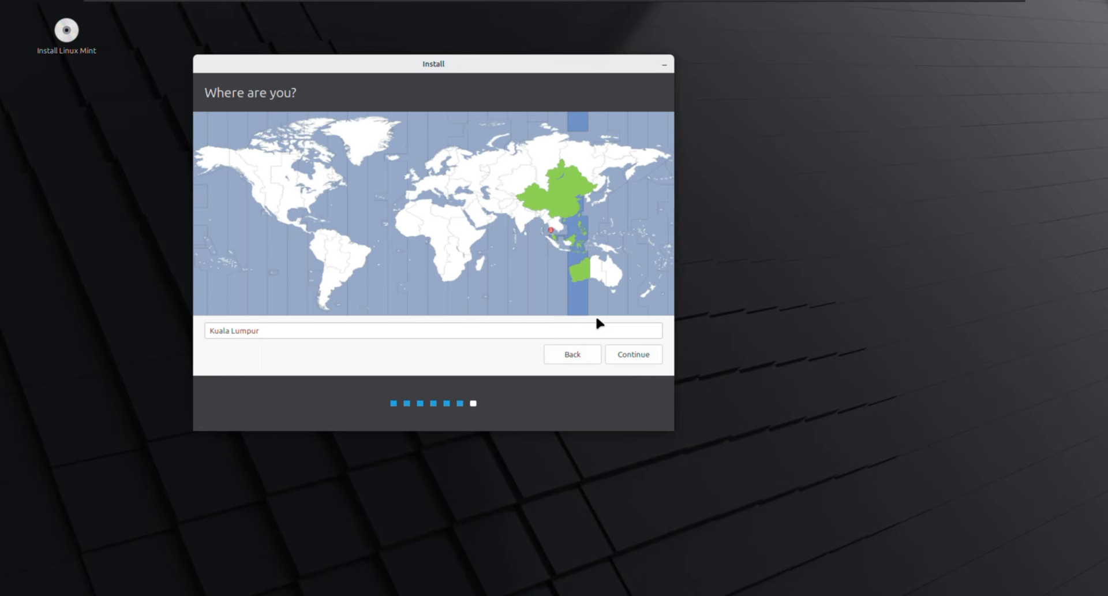
# - Accept Kuala Lumpur, enter the user's name and a confirmed password, and continue installing
pyautogui.click(639, 354)
pyautogui.write('sha')
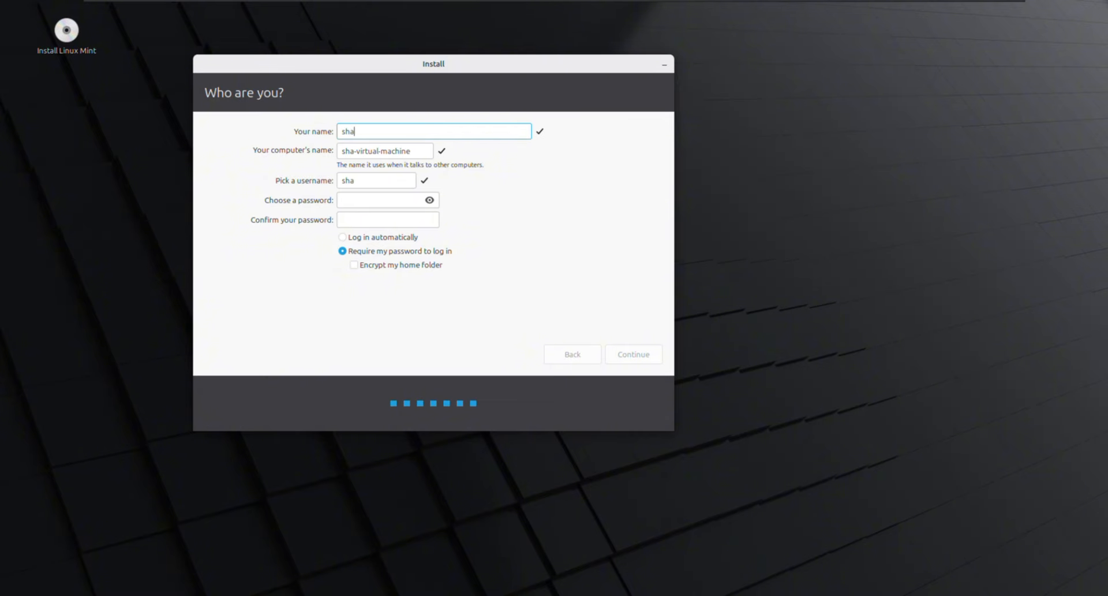
pyautogui.click(355, 197)
pyautogui.write('1234')
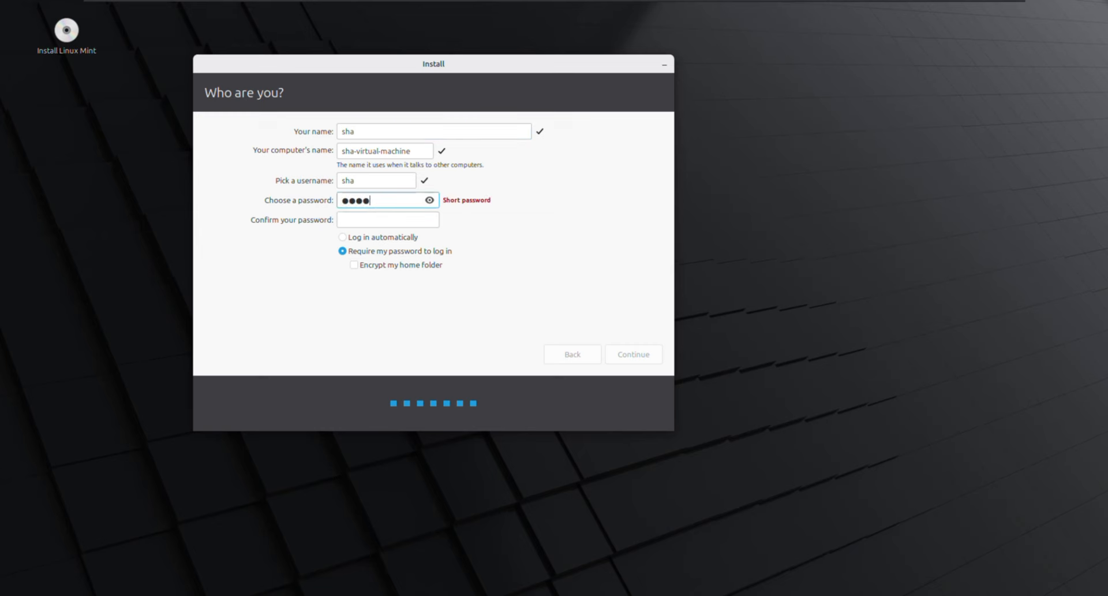
pyautogui.press('Tab')
pyautogui.write('1234')
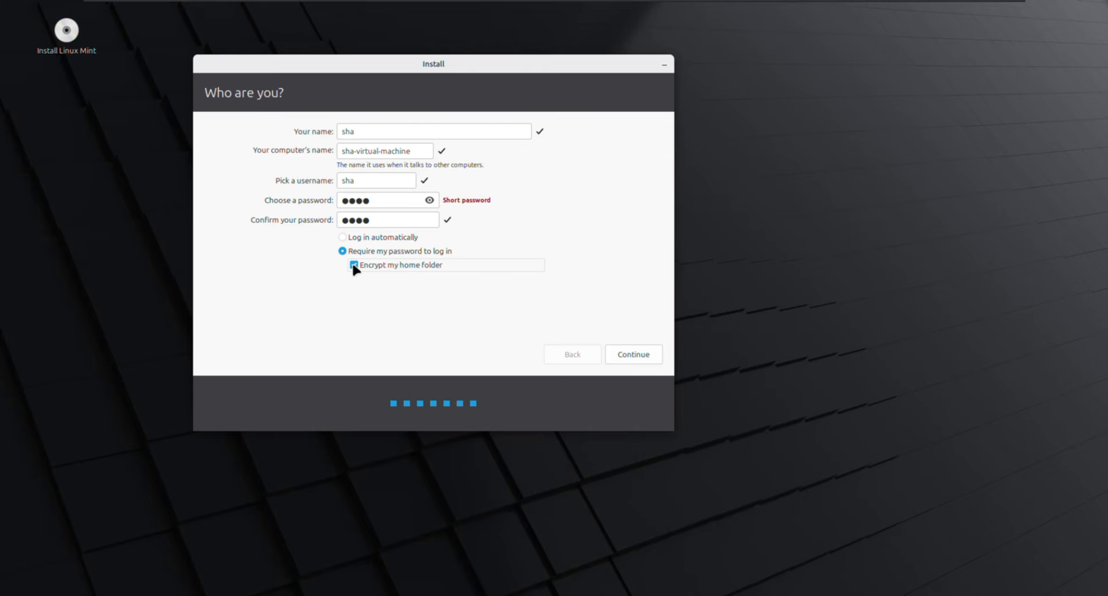
pyautogui.click(634, 350)
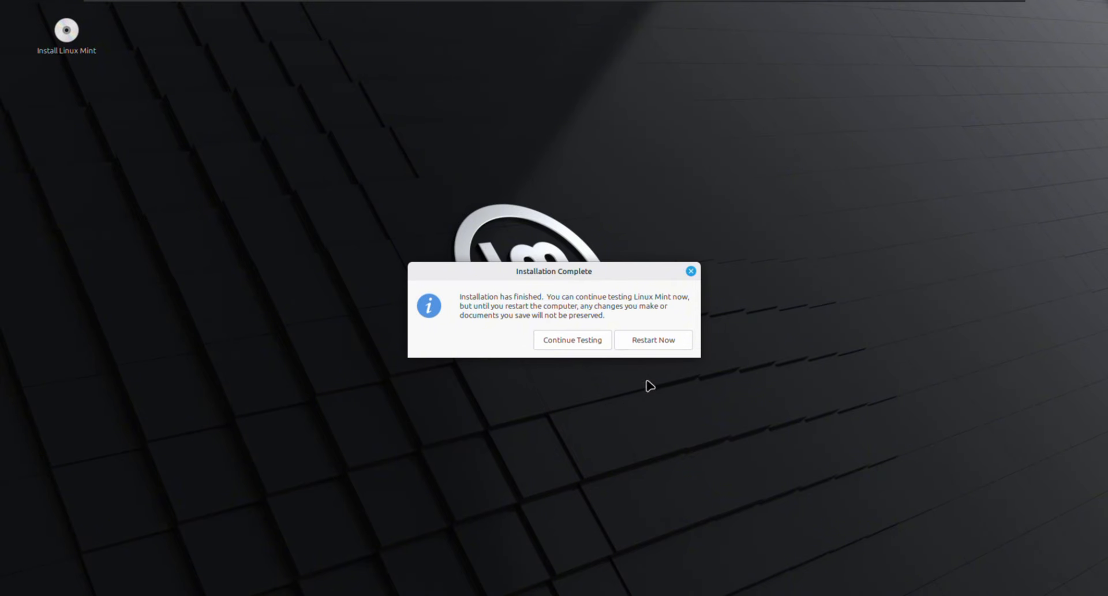
# - Restart into the installed Linux Mint, confirming the installation-medium removal prompt
pyautogui.click(639, 341)
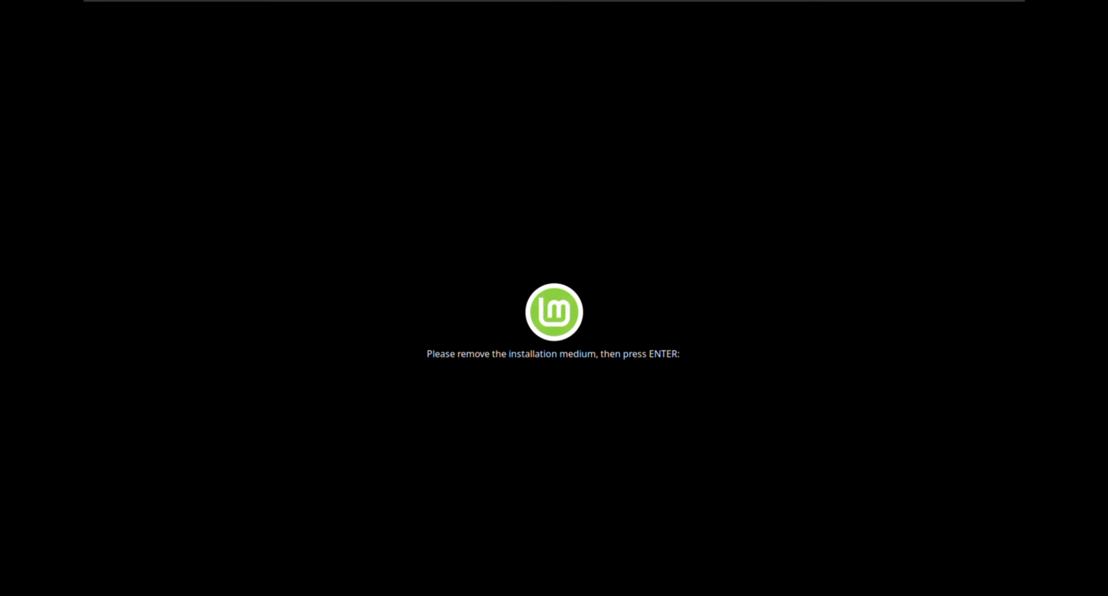
pyautogui.press('Return')
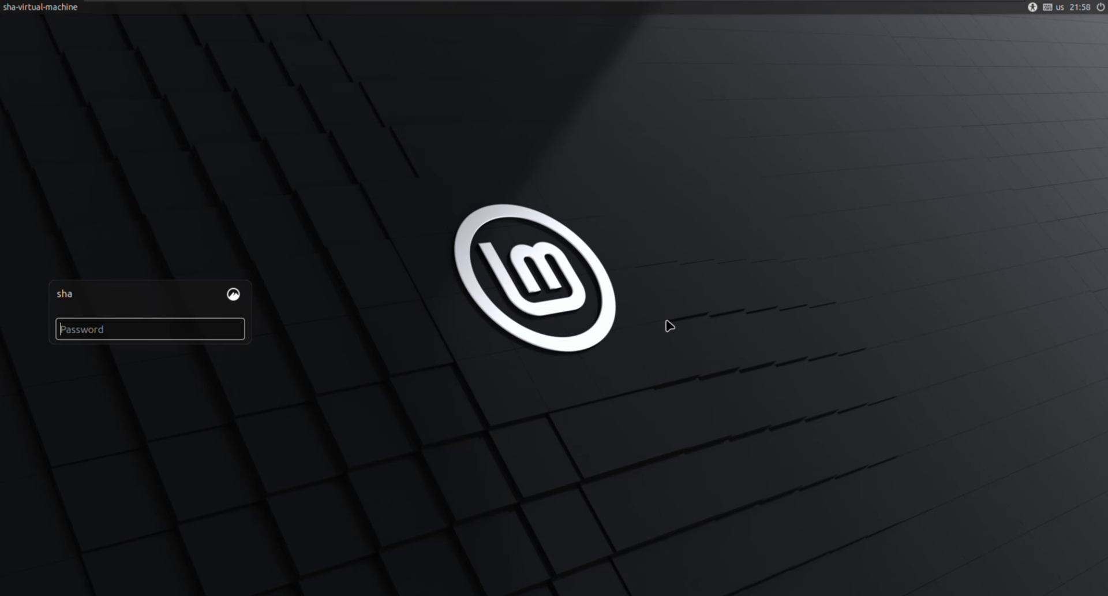
# - Log in with the account password and close the Welcome screen
pyautogui.write('****')
pyautogui.press('Return')
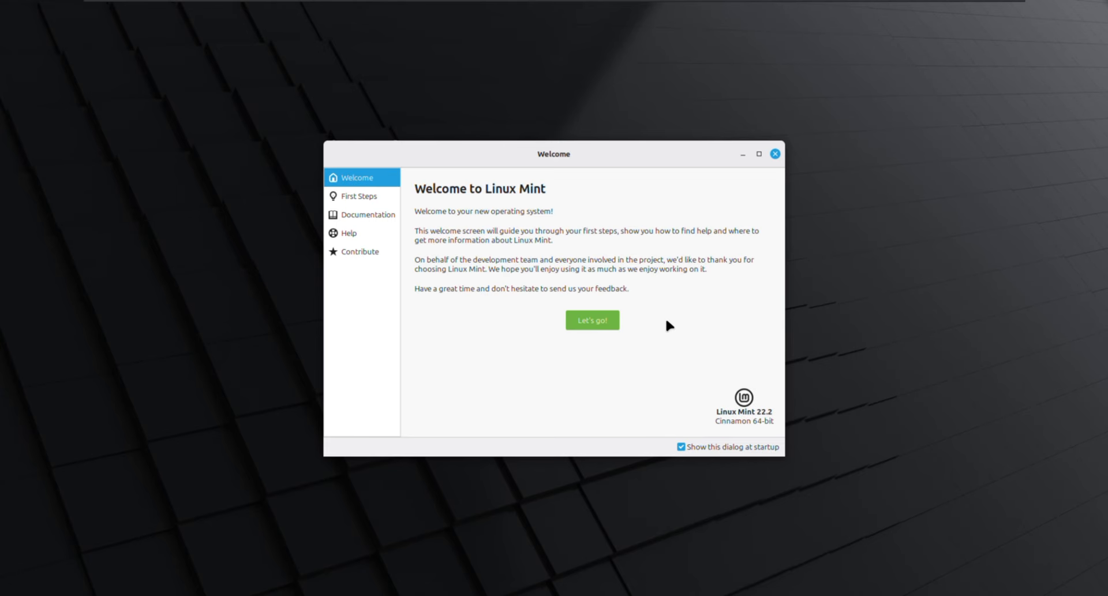
pyautogui.click(775, 153)
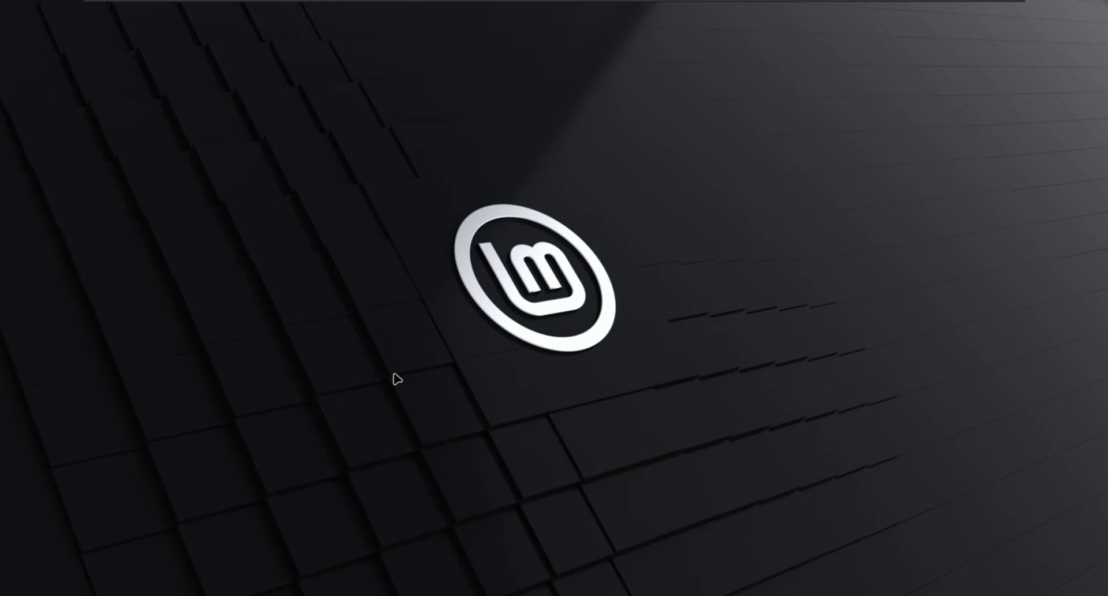
# - In a Terminal, run 'sudo apt update' and authenticate with the administrator password
pyautogui.click(106, 587)
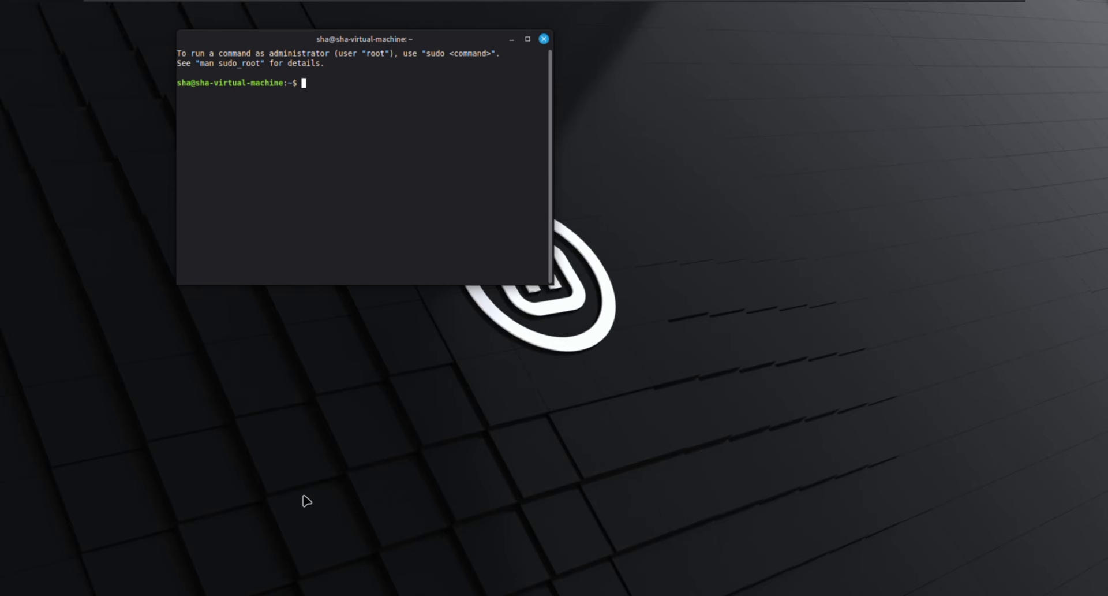
pyautogui.moveTo(321, 35); pyautogui.dragTo(391, 44)
pyautogui.write('sudo a')
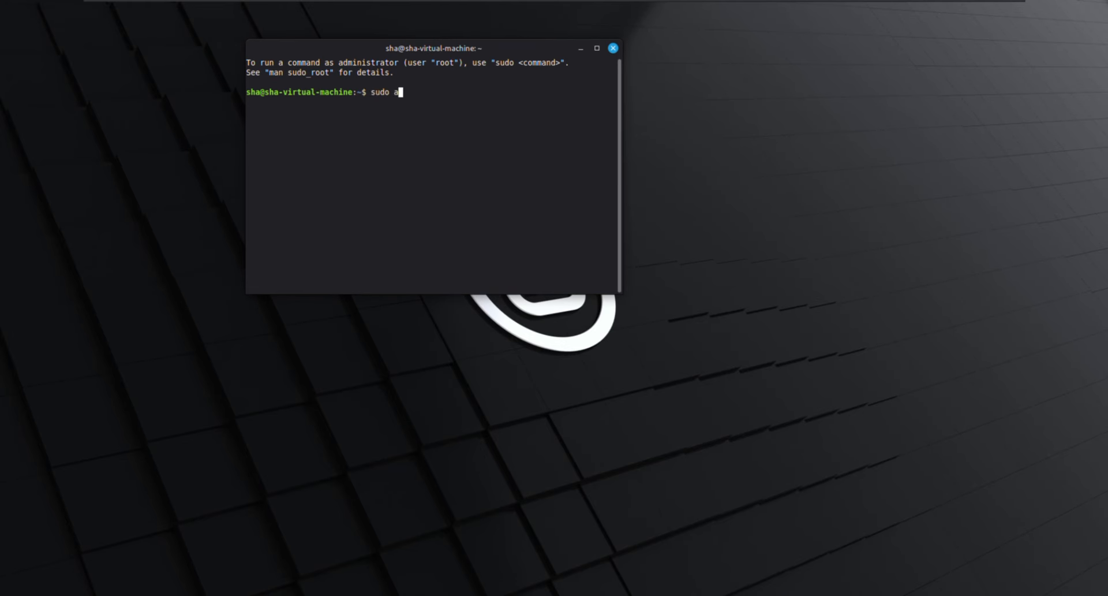
pyautogui.write('pt update')
pyautogui.press('Return')
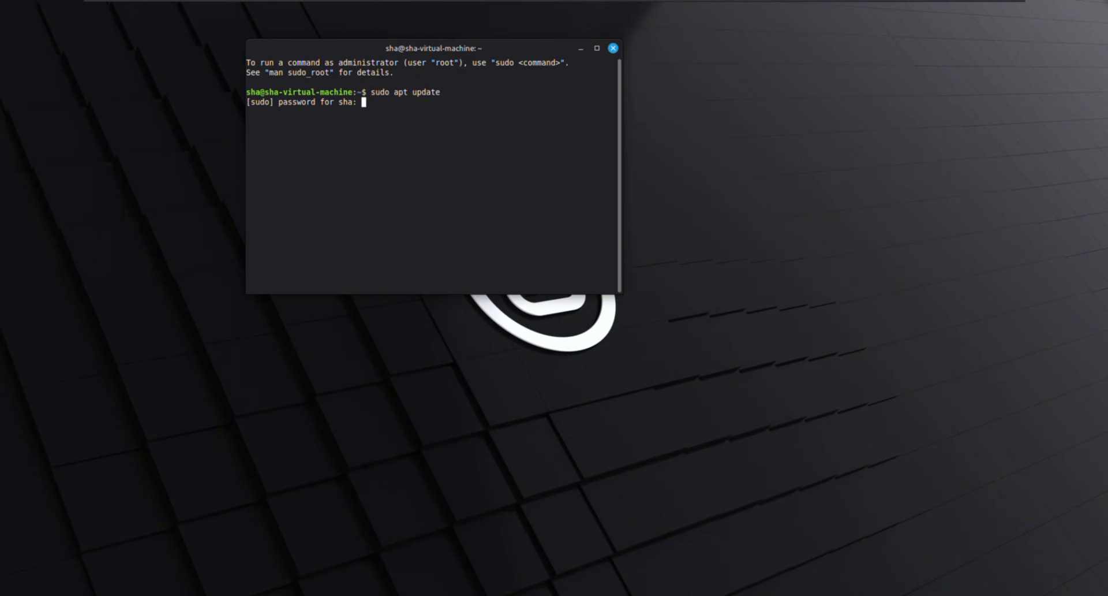
pyautogui.write('*')
pyautogui.press('Return')
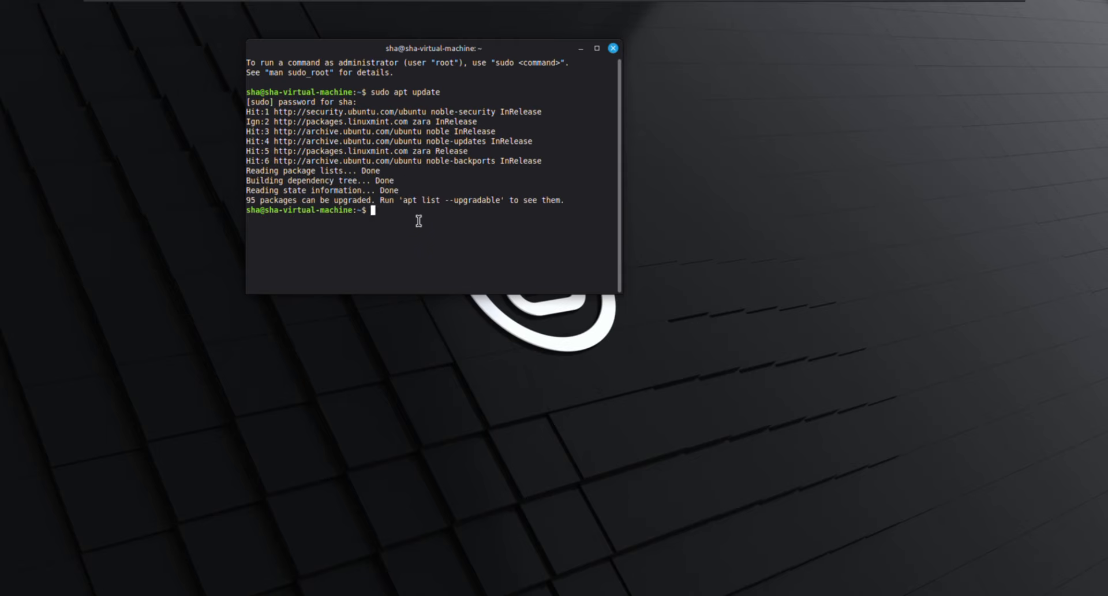
# - Close the terminal, launch Firefox, clear the welcome tabs, and maximise the window
pyautogui.click(612, 48)
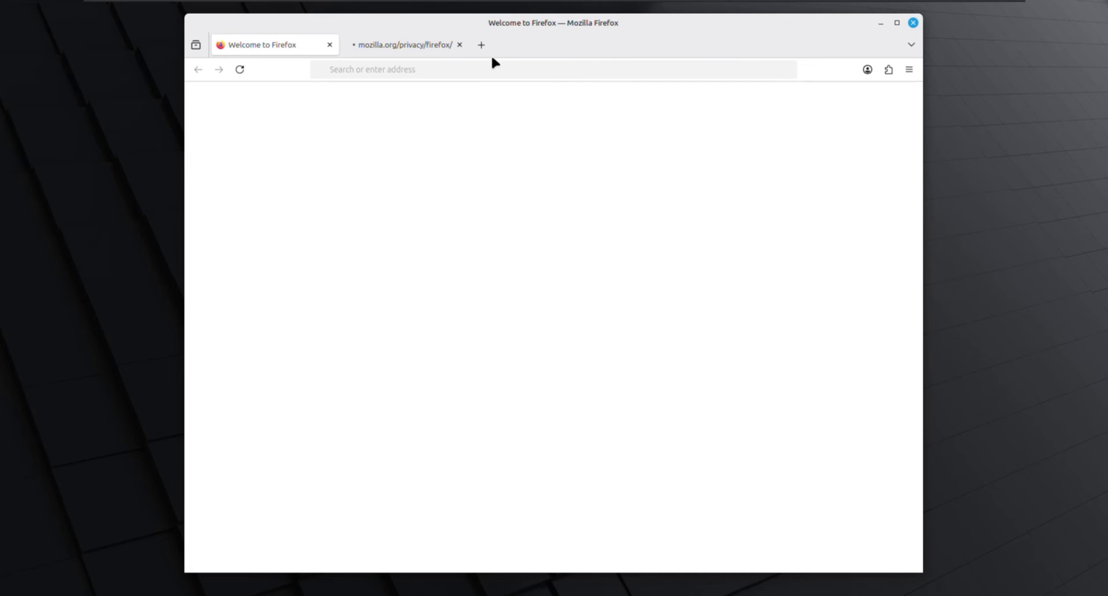
pyautogui.click(481, 44)
pyautogui.click(330, 45)
pyautogui.click(330, 45)
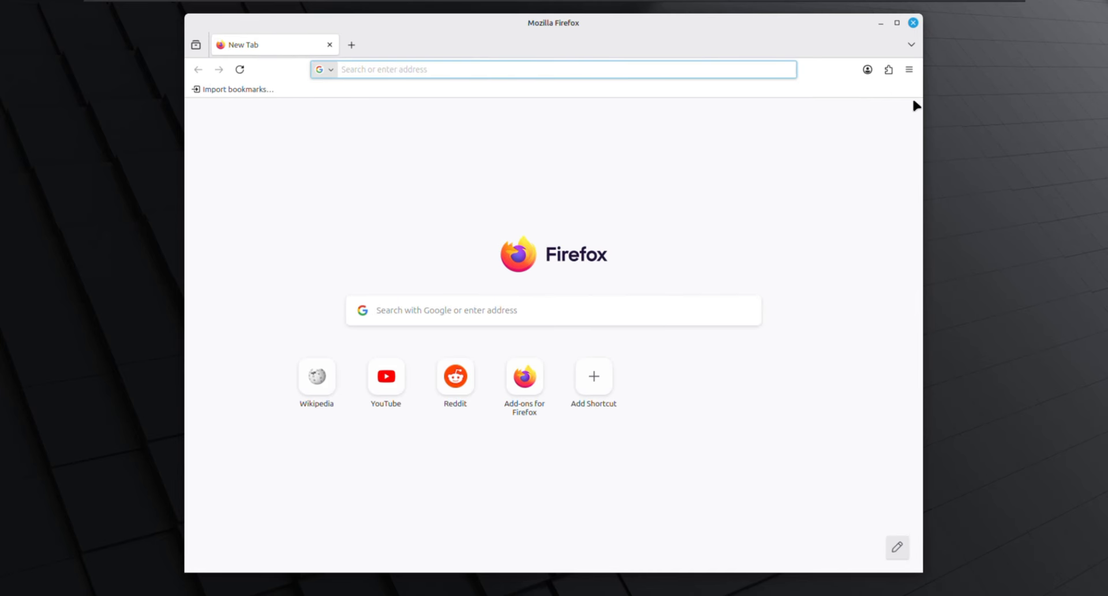
pyautogui.click(897, 22)
# - Browse the Documents and root folders in the file manager, then look through the applications menu
pyautogui.click(16, 589)
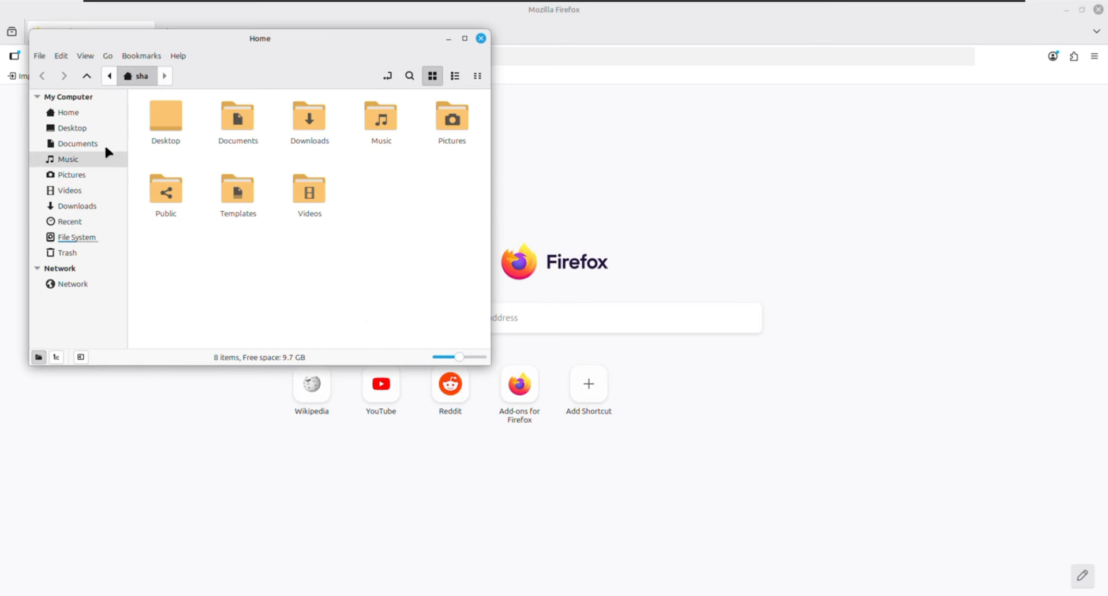
pyautogui.click(78, 143)
pyautogui.click(77, 237)
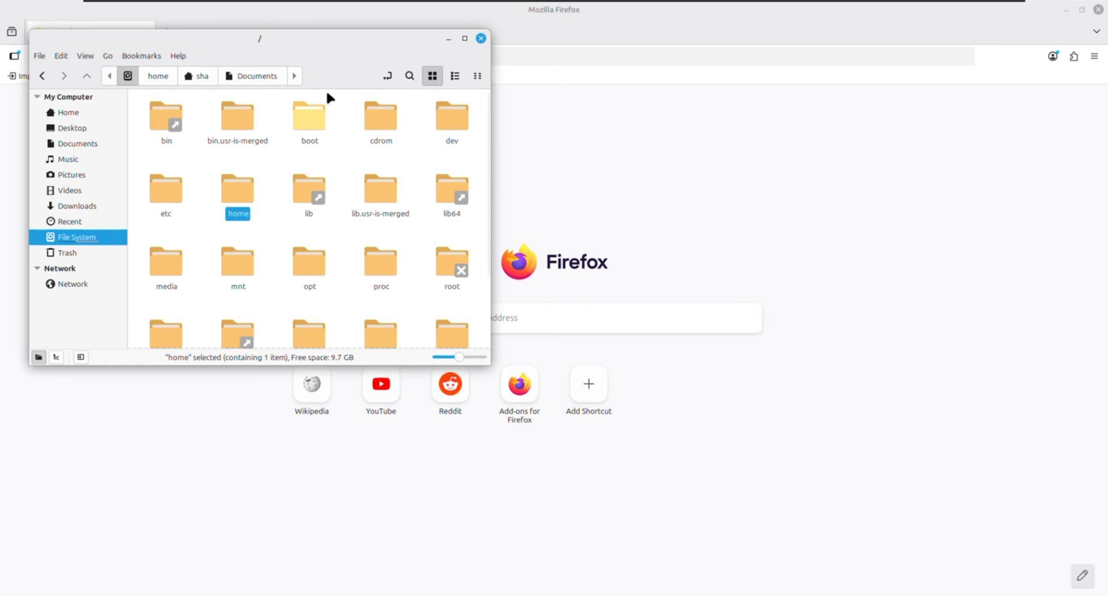
pyautogui.click(481, 38)
pyautogui.click(12, 589)
pyautogui.moveTo(109, 484)
pyautogui.scroll(-5, 230, 464)
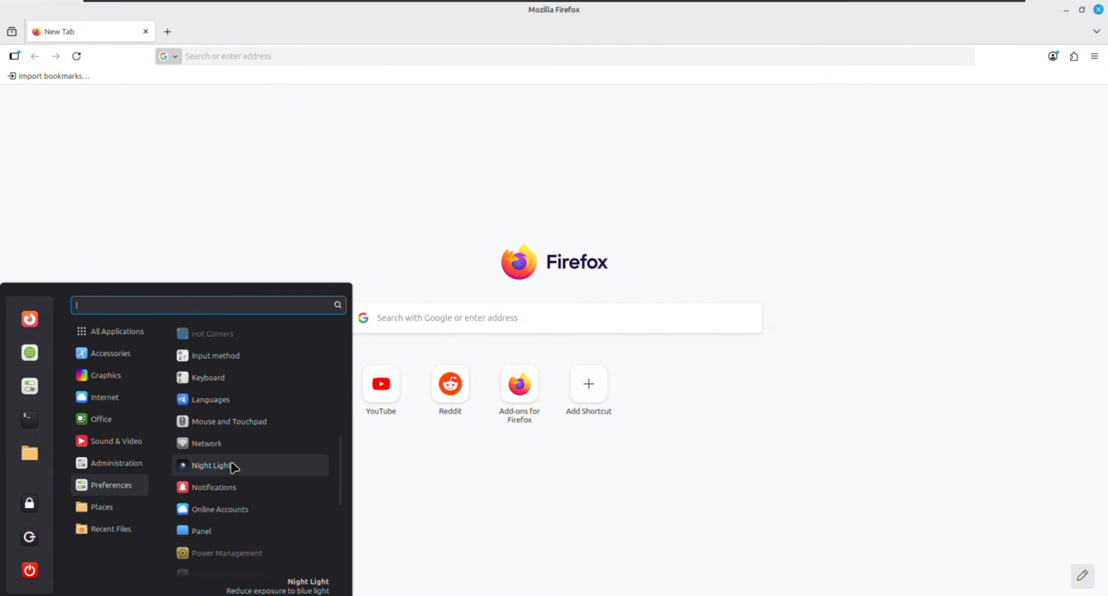
pyautogui.scroll(5, 230, 462)
pyautogui.scroll(-10, 233, 466)
pyautogui.scroll(10, 230, 464)
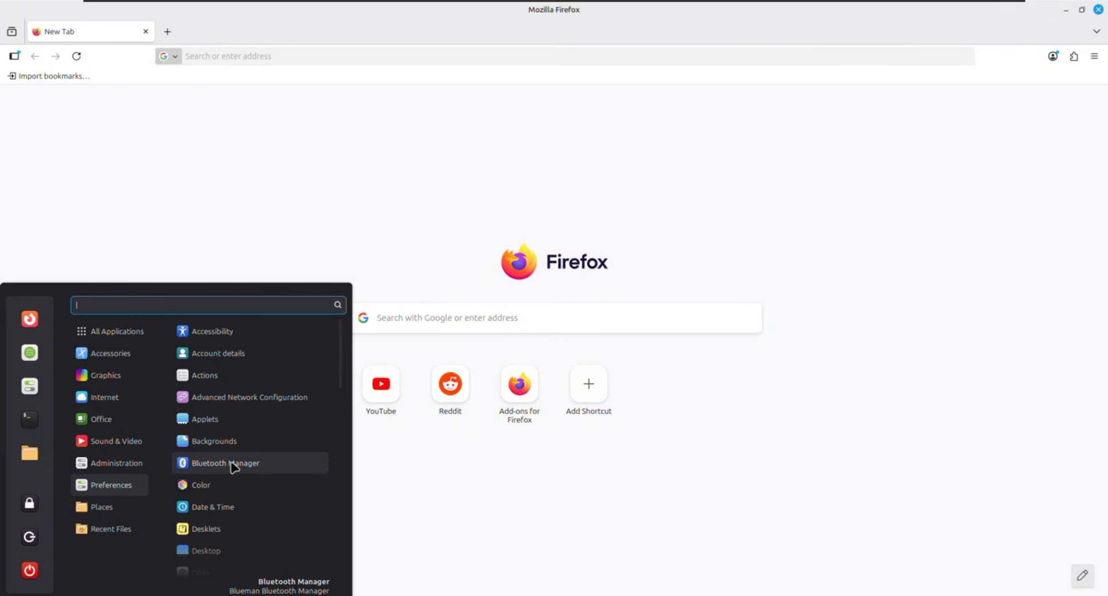
pyautogui.moveTo(116, 462)
# - Search the web for 'flathub' and open the 'Flathub - Apps for Linux' result
pyautogui.click(208, 51)
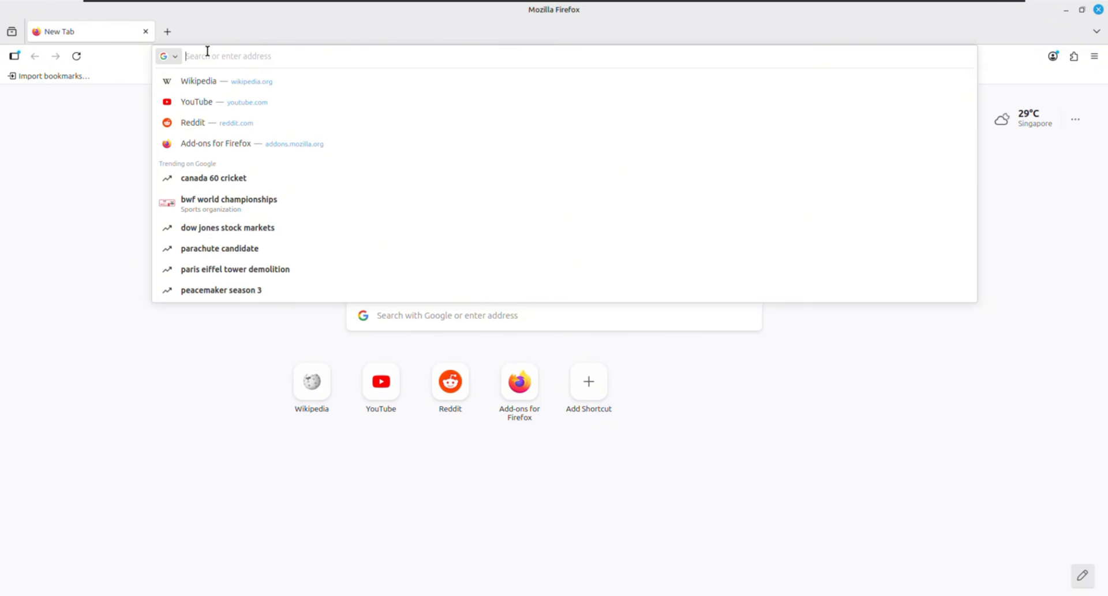
pyautogui.write('flathub')
pyautogui.press('Return')
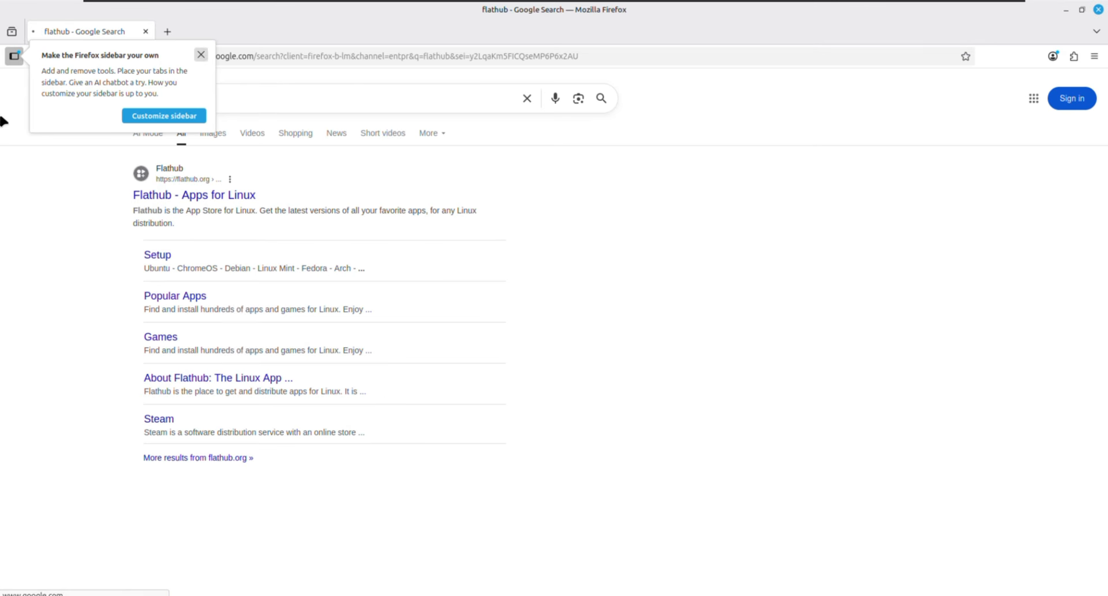
pyautogui.click(202, 51)
pyautogui.click(137, 197)
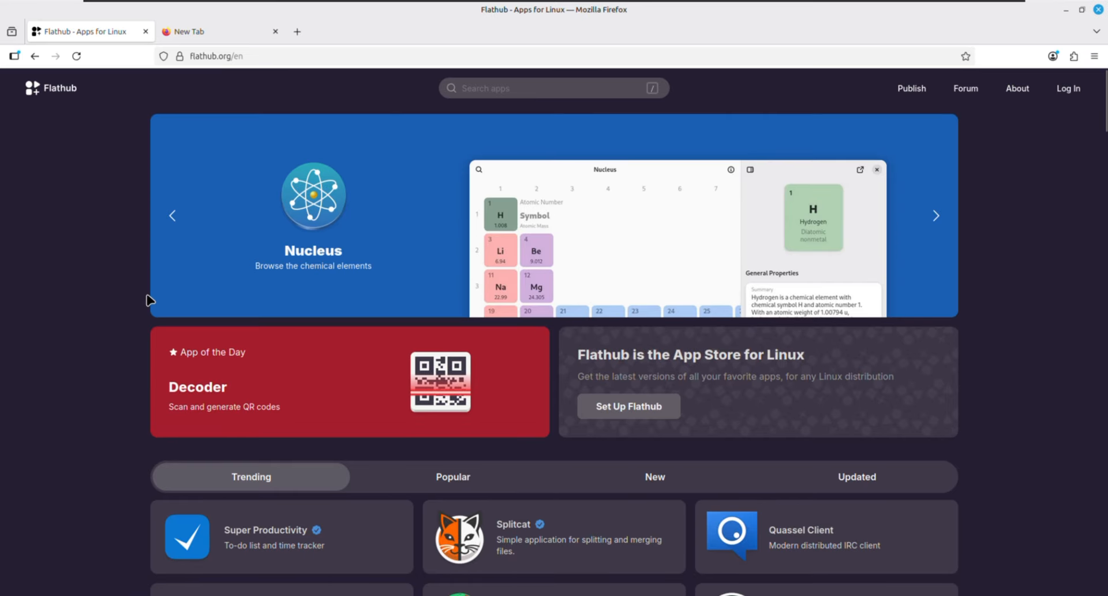
# - Scroll through Flathub's app listings, then minimize Firefox to show the desktop
pyautogui.scroll(-10, 149, 299)
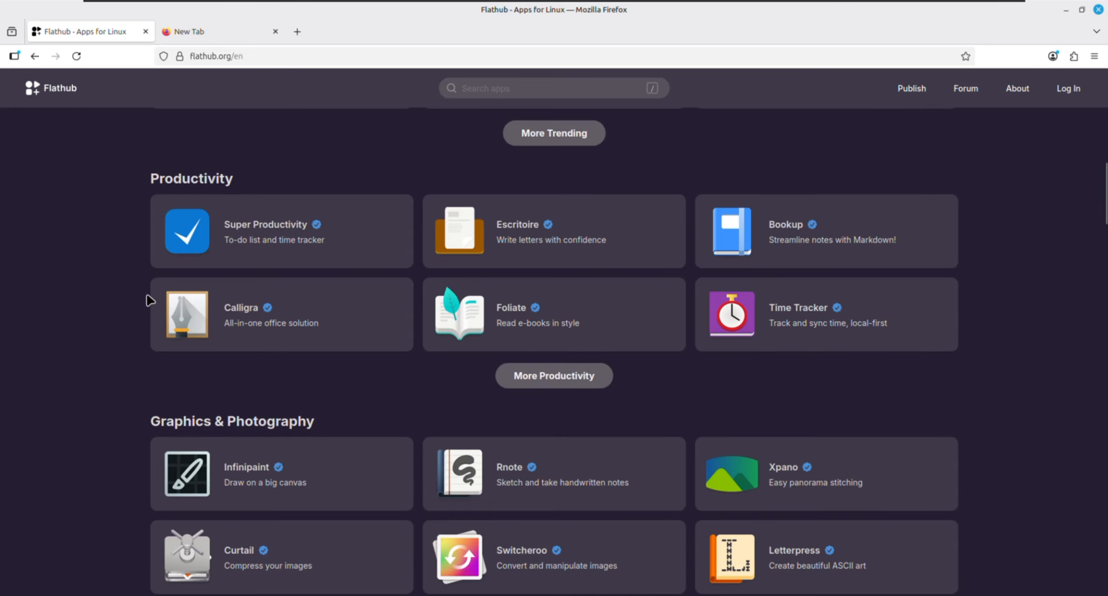
pyautogui.scroll(-10, 149, 300)
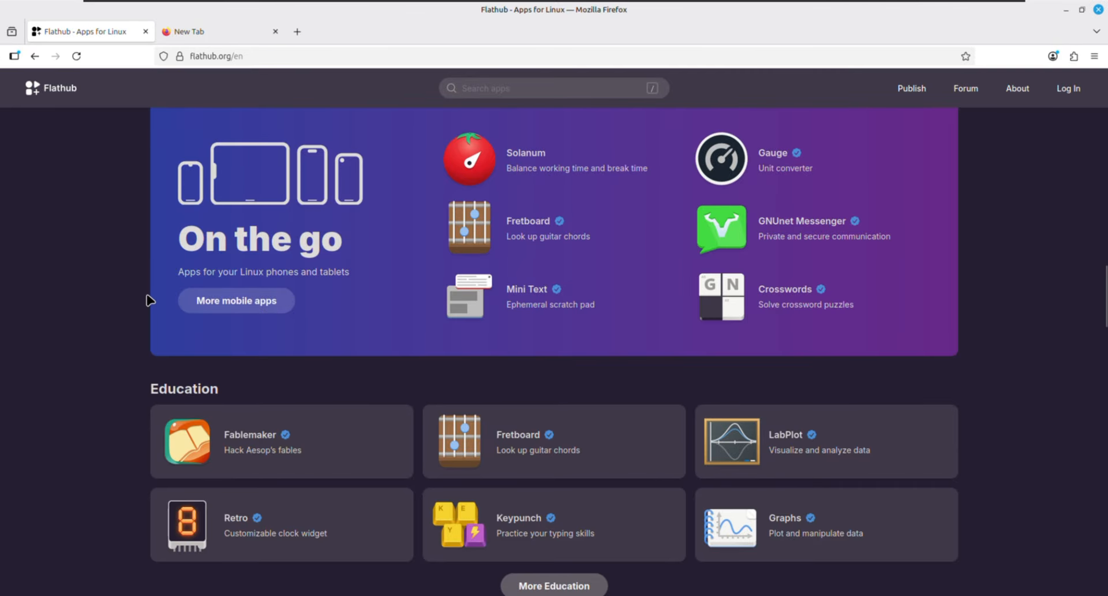
pyautogui.scroll(20, 149, 300)
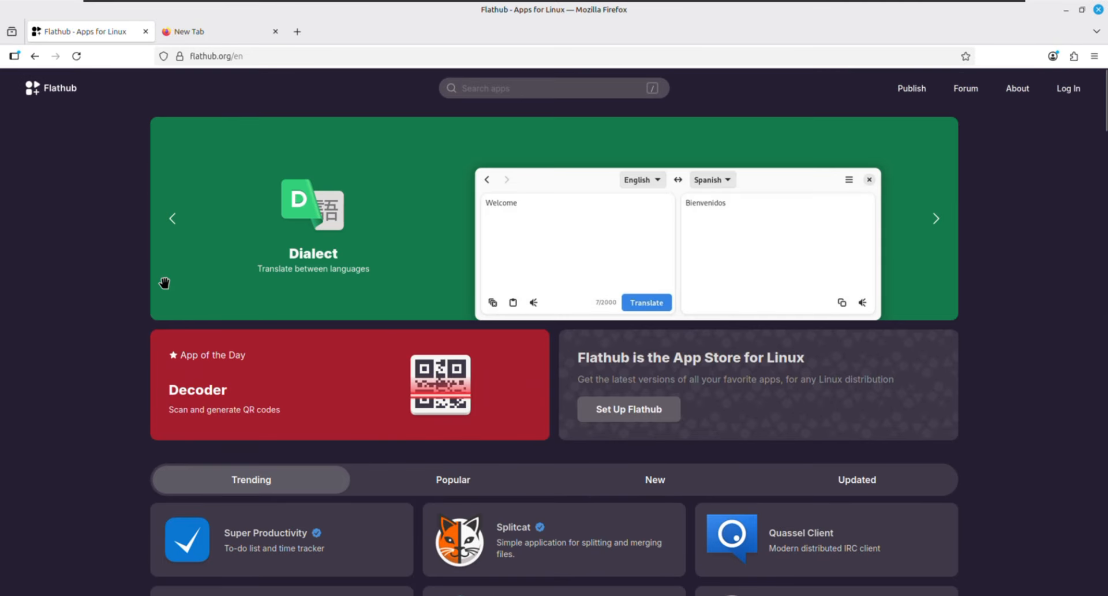
pyautogui.scroll(-10, 164, 283)
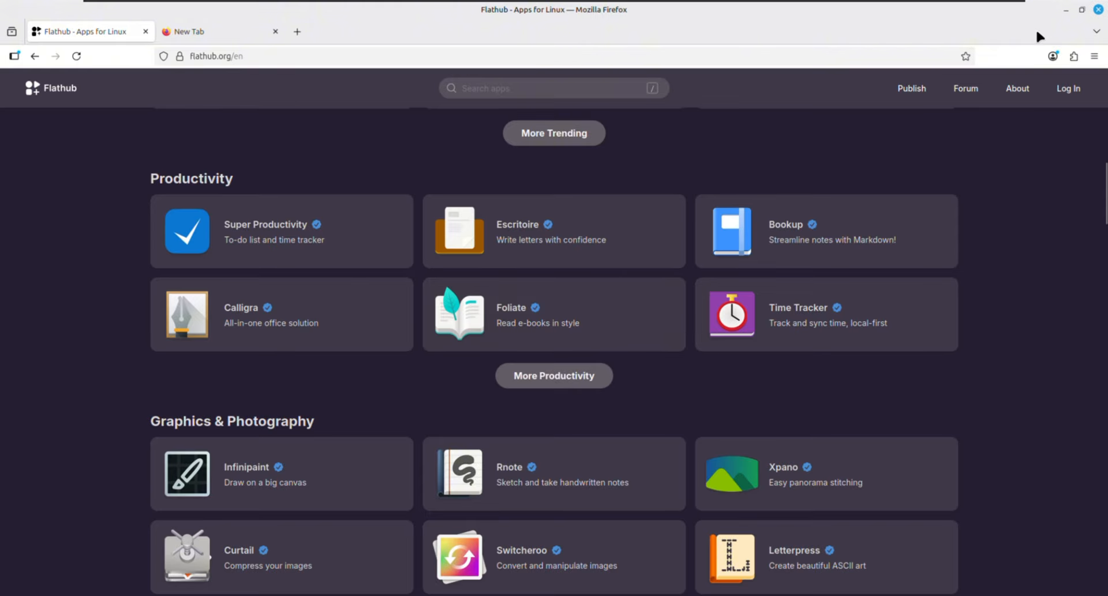
pyautogui.click(1067, 10)
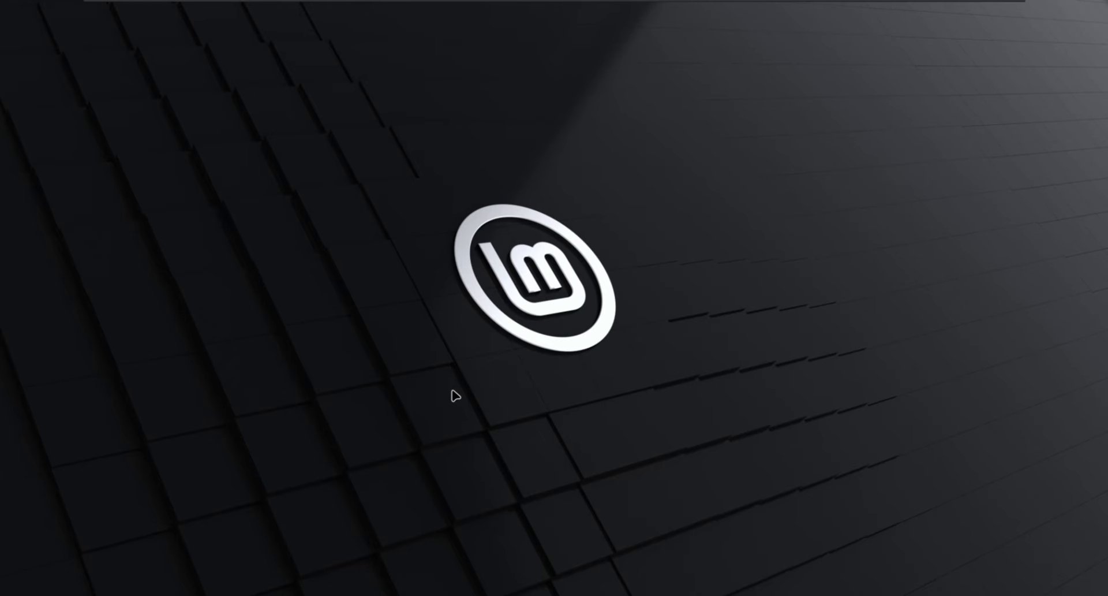
# - Exit full screen and close the LinuxMintOS tab, powering the VM off
pyautogui.click(413, 15)
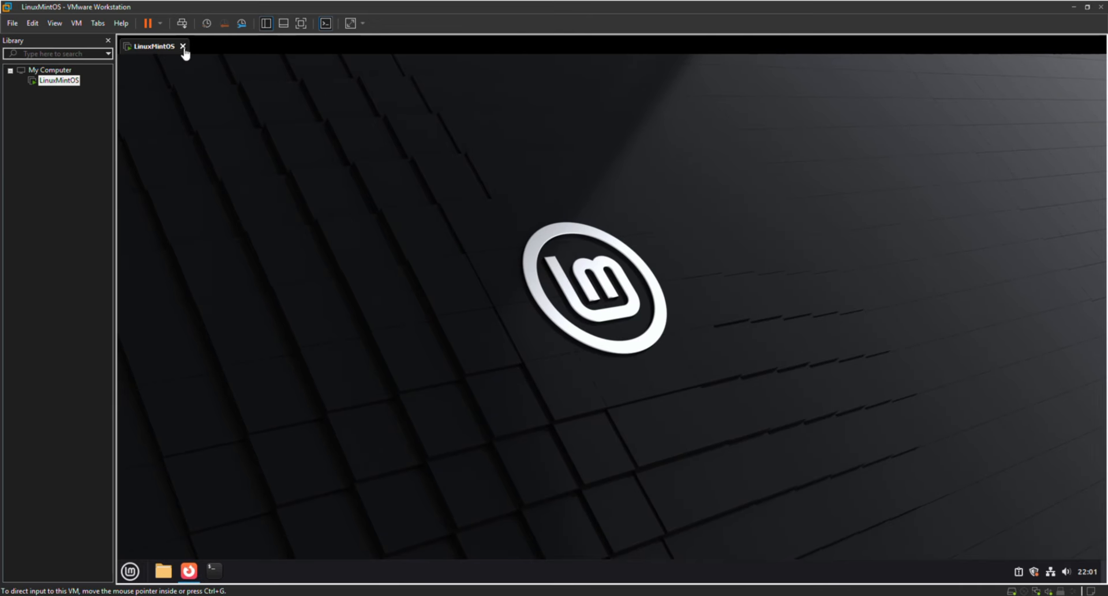
pyautogui.click(182, 47)
pyautogui.click(537, 327)
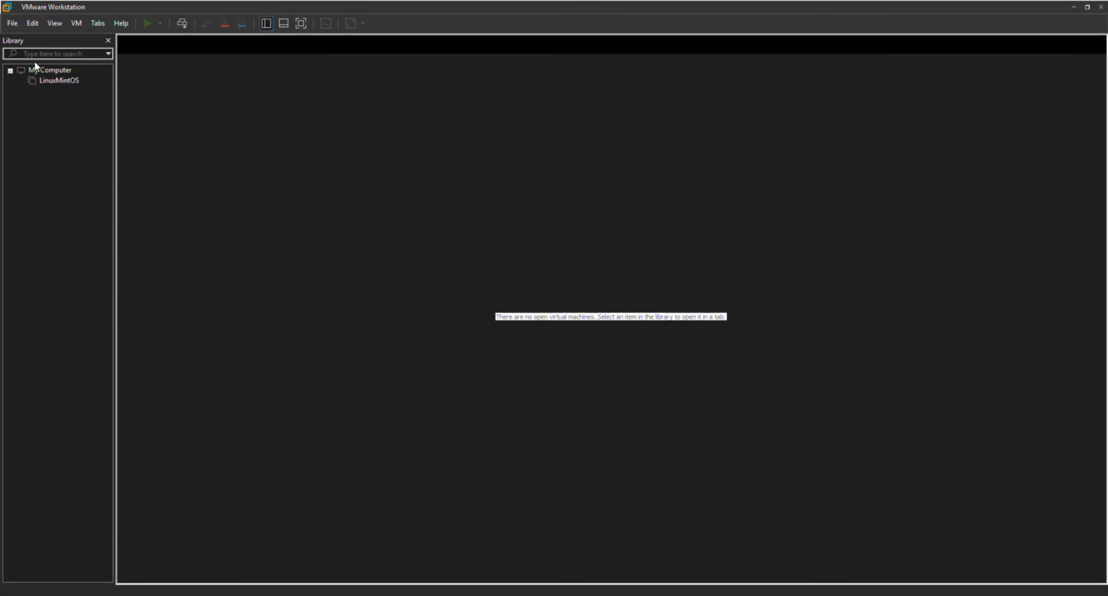
# - Open the New Virtual Machine Wizard from the File menu, then close it
pyautogui.click(12, 23)
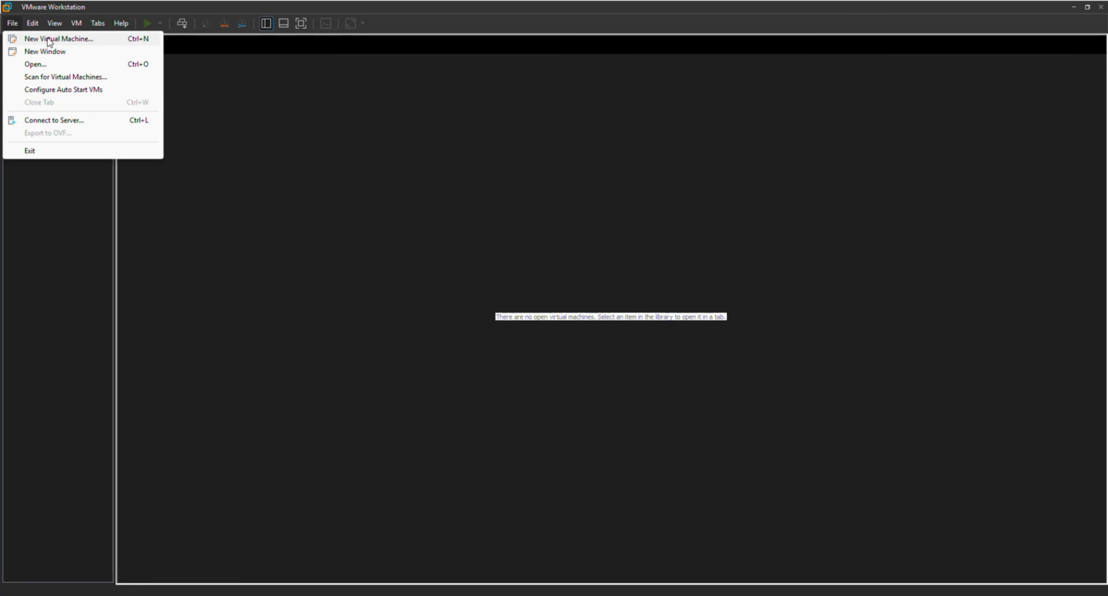
pyautogui.click(90, 40)
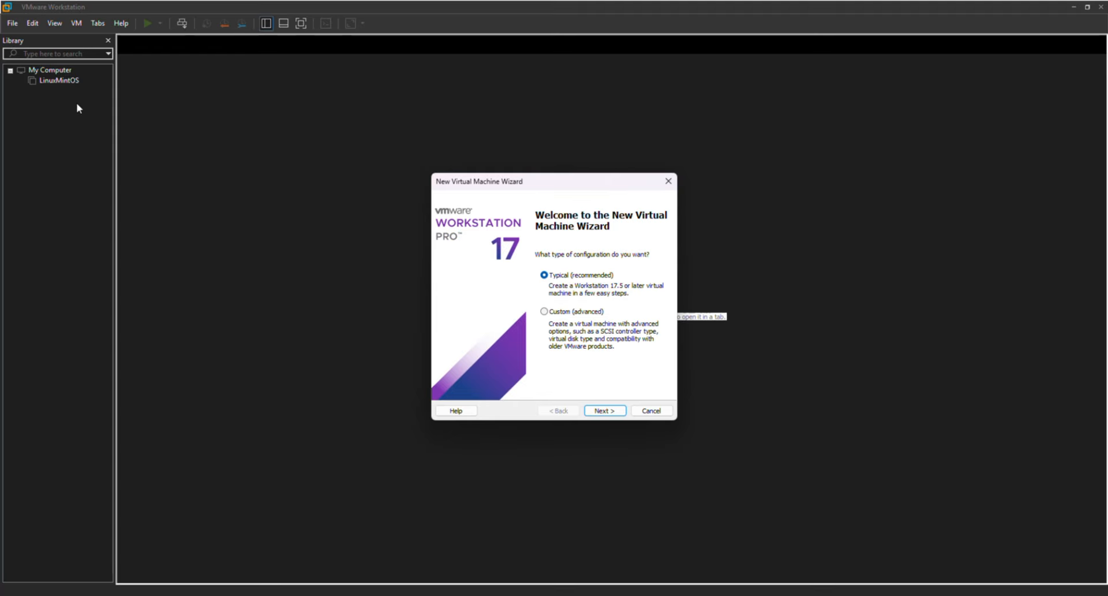
pyautogui.click(668, 181)
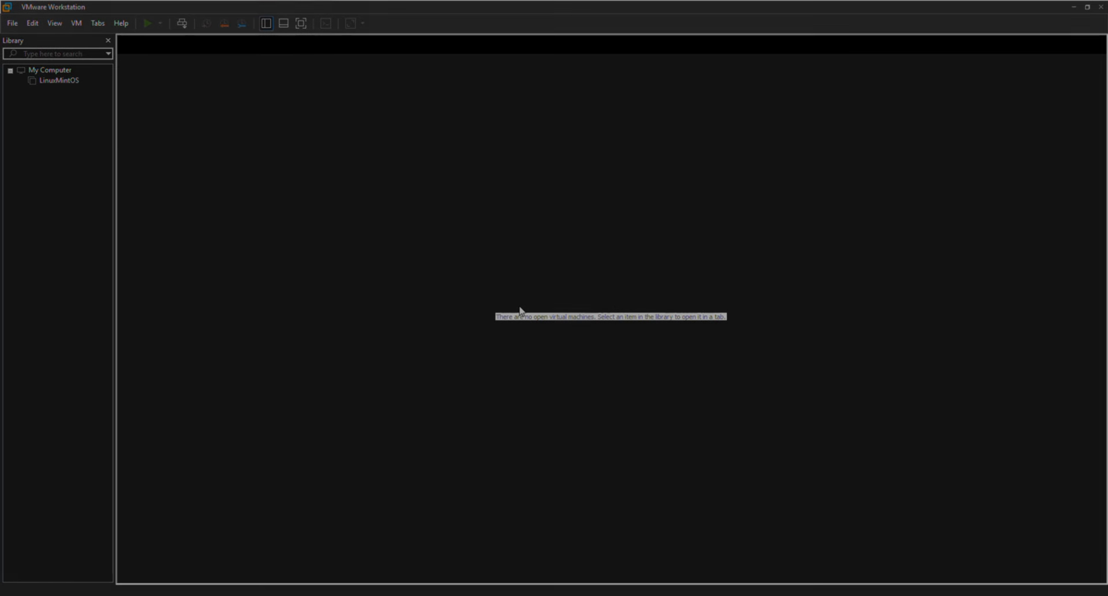